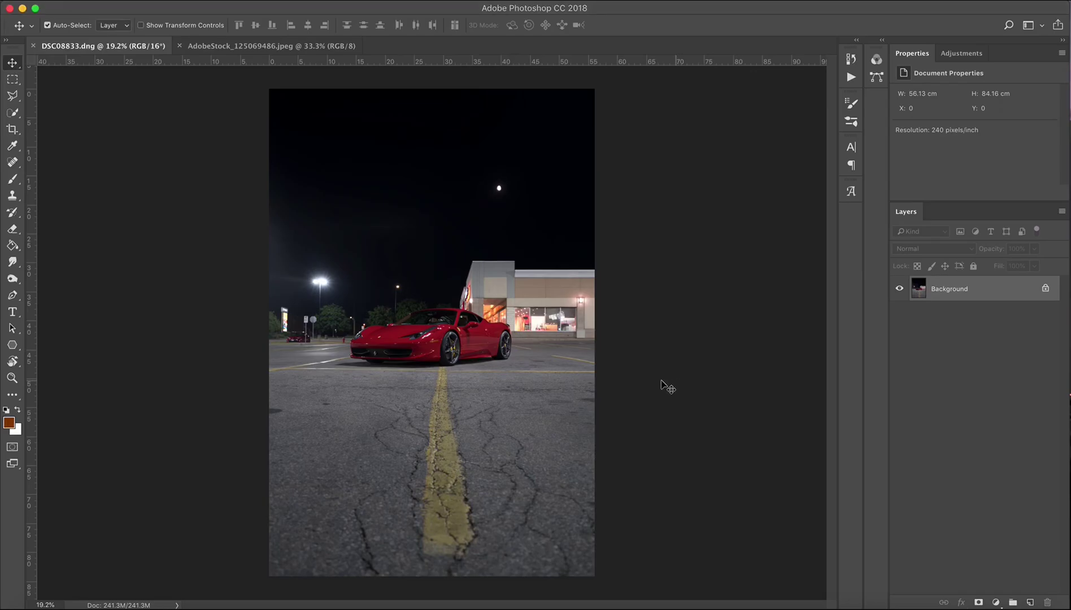
# Start a Pen path at the photo's left edge and run it along the far pavement edge to the red car's front
pyautogui.scroll(10, 500, 383)
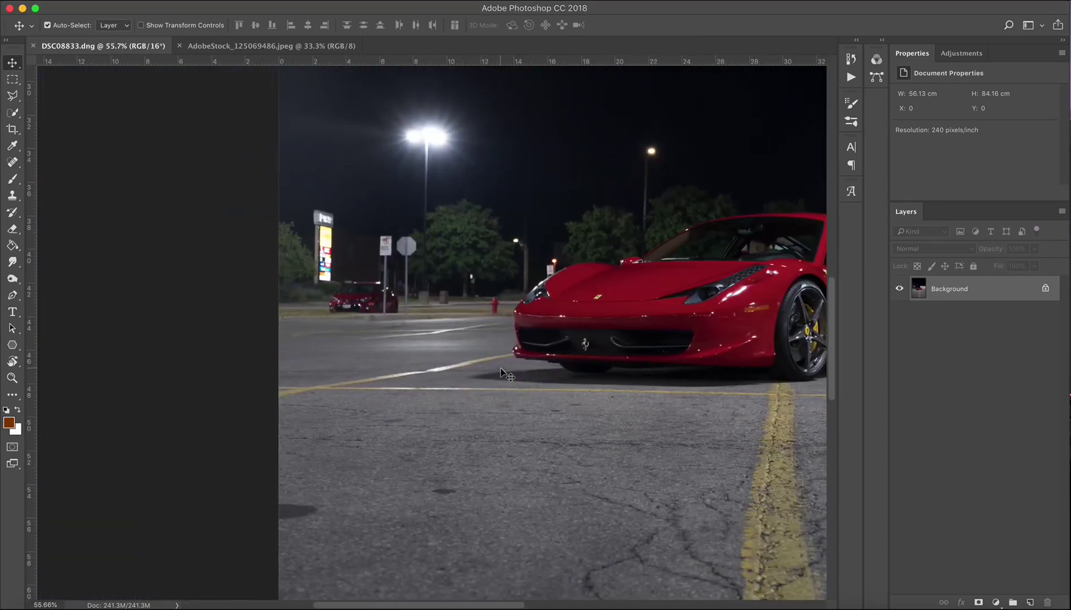
pyautogui.scroll(4, 508, 375)
pyautogui.press('p')
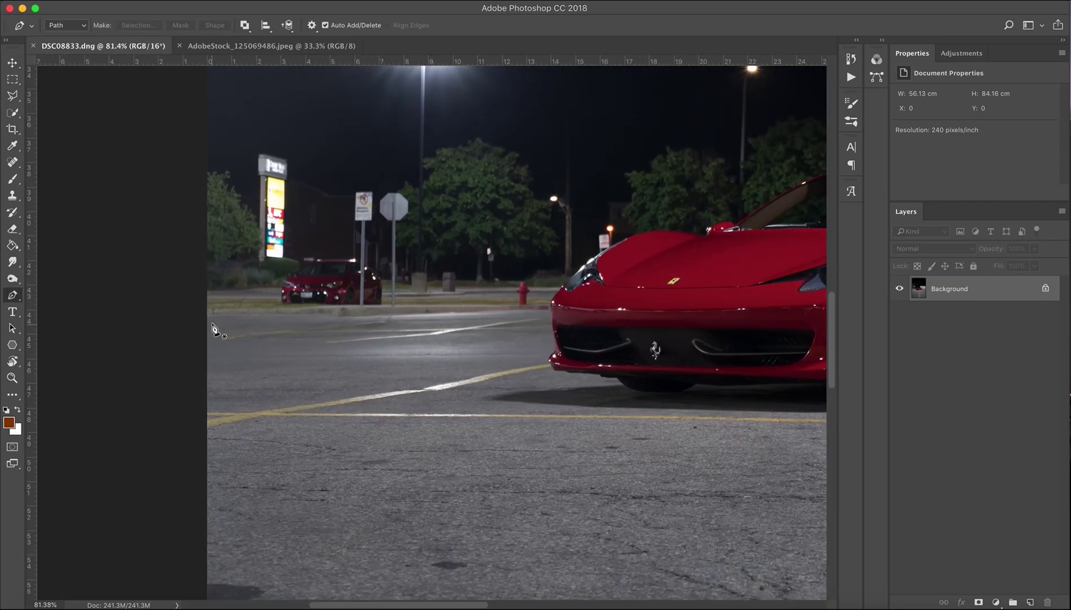
pyautogui.scroll(3, 215, 331)
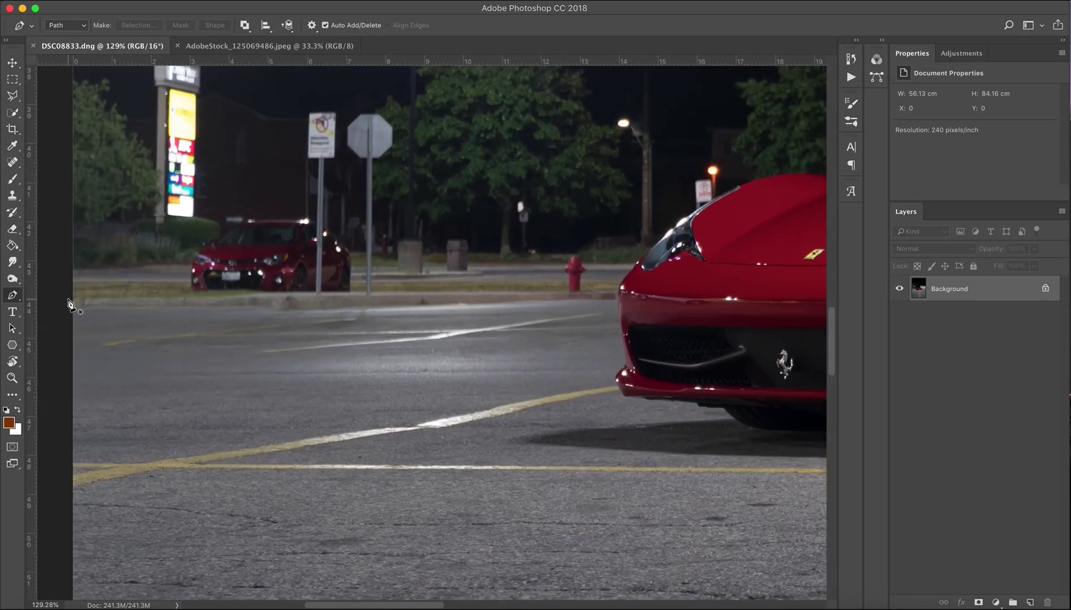
pyautogui.click(68, 299)
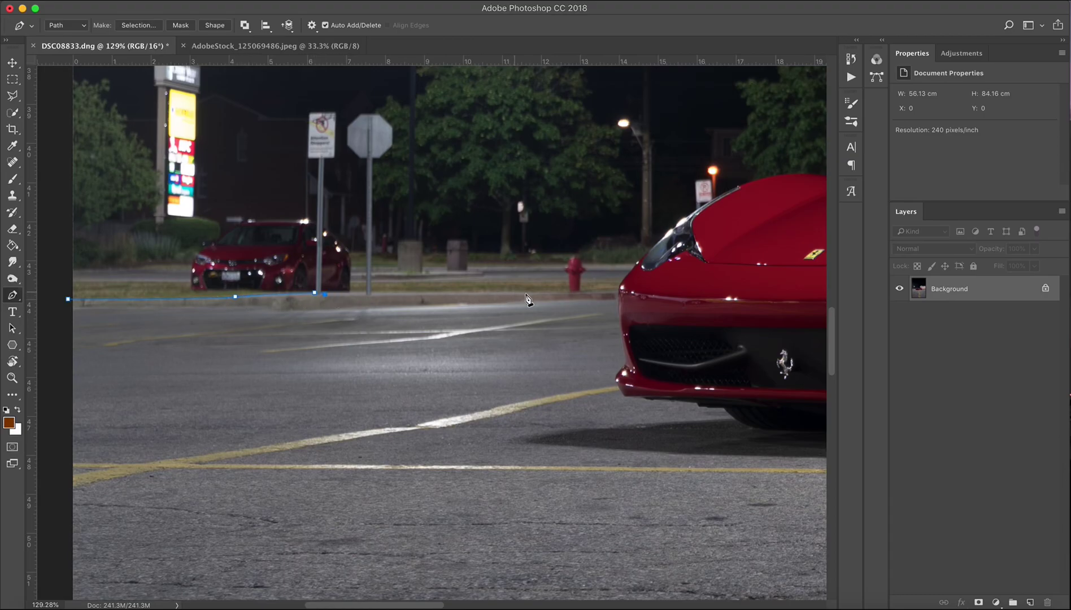
pyautogui.click(615, 293)
# Continue the path up the car's front, over the headlight and along the hood's upper contour to the side mirror
pyautogui.scroll(4, 616, 293)
pyautogui.moveTo(710, 269); pyautogui.dragTo(318, 312)
pyautogui.click(323, 296)
pyautogui.click(326, 291)
pyautogui.click(355, 255)
pyautogui.scroll(2, 397, 215)
pyautogui.moveTo(397, 214); pyautogui.dragTo(396, 184)
pyautogui.moveTo(433, 161); pyautogui.dragTo(486, 130)
pyautogui.click(519, 115)
pyautogui.click(531, 110)
pyautogui.moveTo(706, 113); pyautogui.dragTo(340, 194)
pyautogui.moveTo(371, 166); pyautogui.dragTo(407, 170)
pyautogui.moveTo(493, 184); pyautogui.dragTo(508, 186)
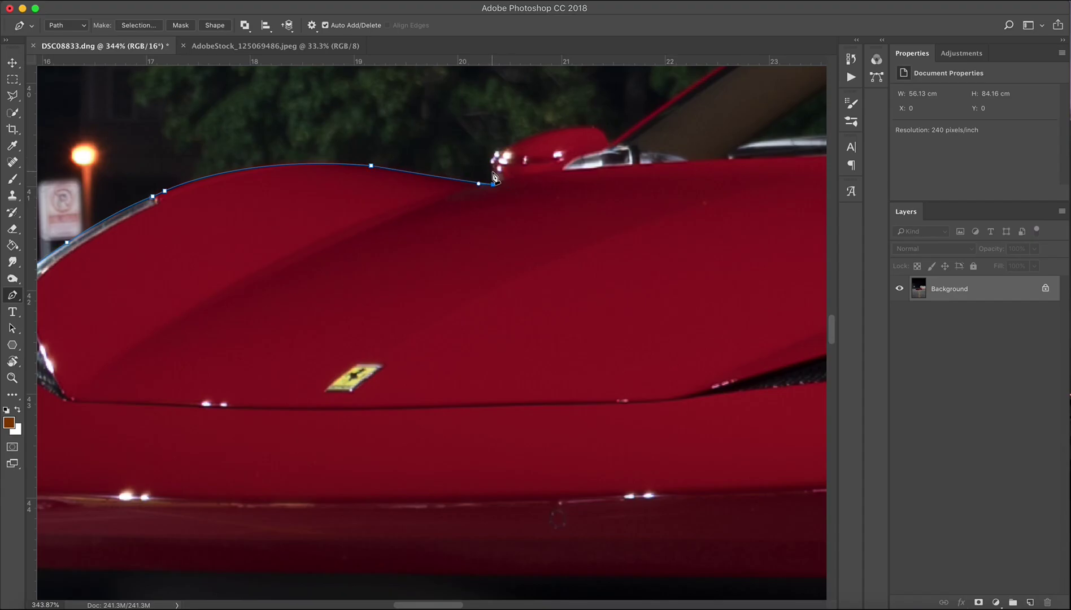
# Trace the path around the side mirror to the base of the windshield pillar
pyautogui.click(494, 170)
pyautogui.click(491, 161)
pyautogui.moveTo(511, 144); pyautogui.dragTo(521, 140)
pyautogui.moveTo(593, 126); pyautogui.dragTo(635, 126)
pyautogui.moveTo(608, 138); pyautogui.dragTo(614, 151)
pyautogui.click(610, 143)
# Trace the path up the windshield pillar, across the roof and down its rear slope
pyautogui.moveTo(774, 90); pyautogui.dragTo(449, 306)
pyautogui.moveTo(631, 152)
pyautogui.mouseDown()
pyautogui.moveTo(749, 113)
pyautogui.moveTo(498, 178)
pyautogui.moveTo(700, 149)
pyautogui.moveTo(441, 176)
pyautogui.mouseUp()
pyautogui.click(685, 154)
pyautogui.moveTo(708, 172); pyautogui.dragTo(547, 176)
pyautogui.moveTo(596, 163); pyautogui.dragTo(767, 165)
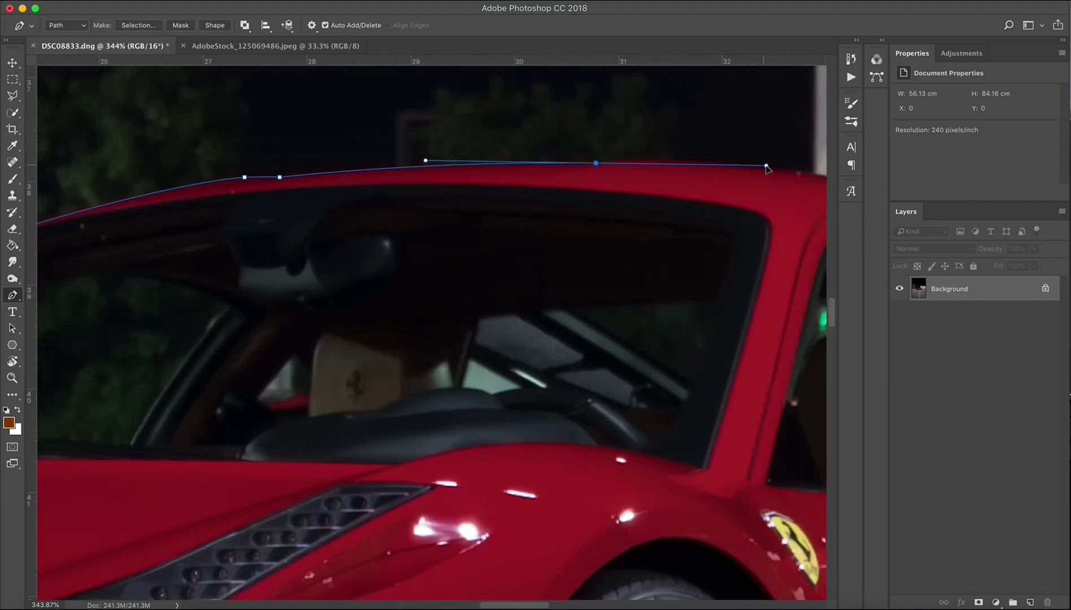
pyautogui.keyDown('alt'); pyautogui.click(596, 163); pyautogui.keyUp('alt')
pyautogui.moveTo(637, 161); pyautogui.dragTo(649, 161)
pyautogui.moveTo(771, 169); pyautogui.dragTo(790, 170)
pyautogui.moveTo(790, 171); pyautogui.dragTo(484, 149)
pyautogui.moveTo(684, 190); pyautogui.dragTo(662, 189)
pyautogui.moveTo(648, 193); pyautogui.dragTo(464, 168)
# Continue the path over the rear fender and around the tail of the car
pyautogui.moveTo(624, 276); pyautogui.dragTo(374, 283)
pyautogui.keyDown('alt'); pyautogui.click(625, 277); pyautogui.keyUp('alt')
pyautogui.moveTo(460, 348); pyautogui.dragTo(477, 353)
pyautogui.moveTo(543, 348); pyautogui.dragTo(667, 346)
pyautogui.click(737, 369)
pyautogui.moveTo(736, 369); pyautogui.dragTo(700, 370)
# Run the path along the remaining far pavement edge and close it around the whole parking lot outside the image borders
pyautogui.moveTo(711, 401); pyautogui.dragTo(605, 130)
pyautogui.moveTo(630, 354); pyautogui.dragTo(628, 471)
pyautogui.scroll(-10, 629, 471)
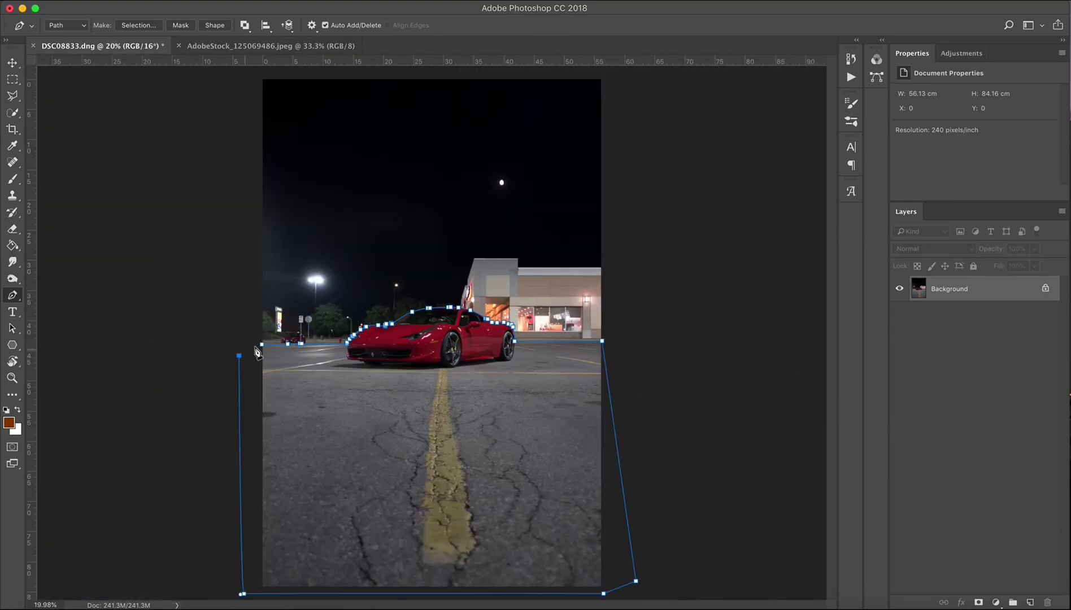
pyautogui.click(260, 345)
# Turn the path into a new anti-aliased selection with a 1 pixel feather and copy it to its own layer
pyautogui.rightClick(343, 368)
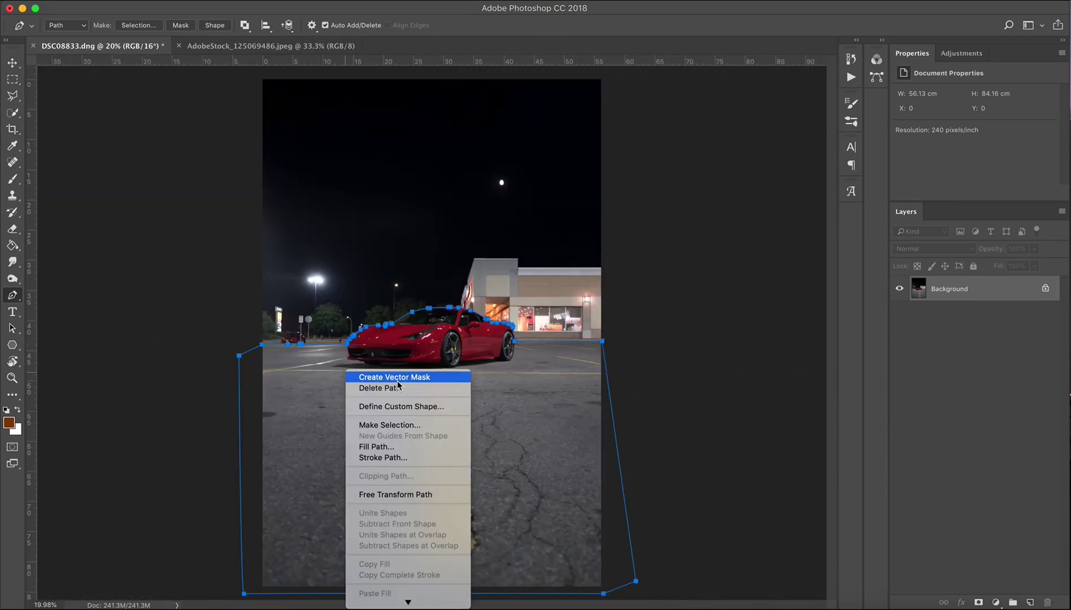
pyautogui.click(384, 424)
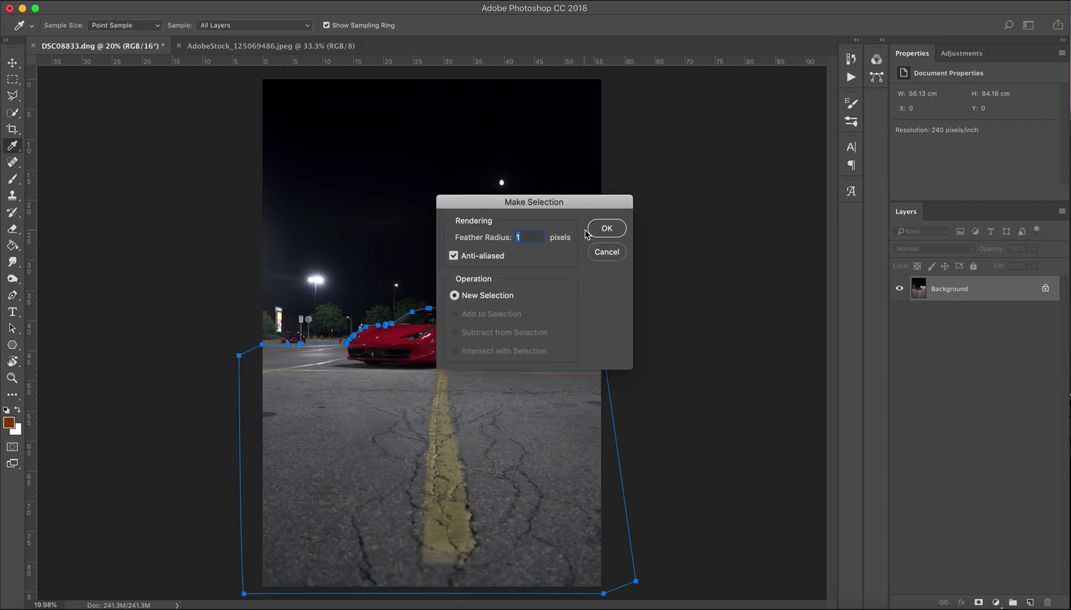
pyautogui.press('Return')
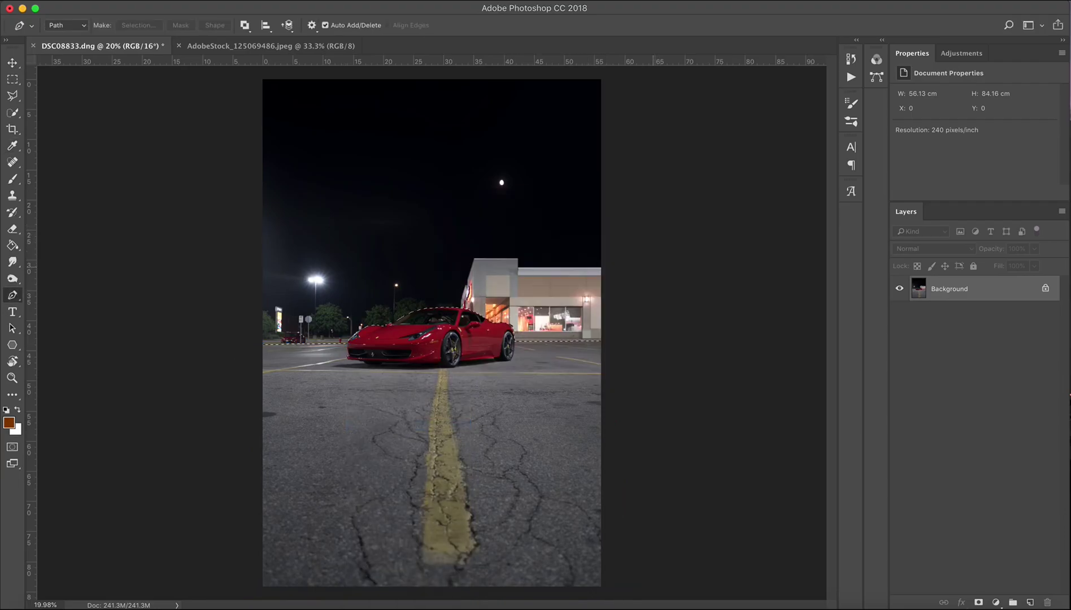
pyautogui.press('super+j')
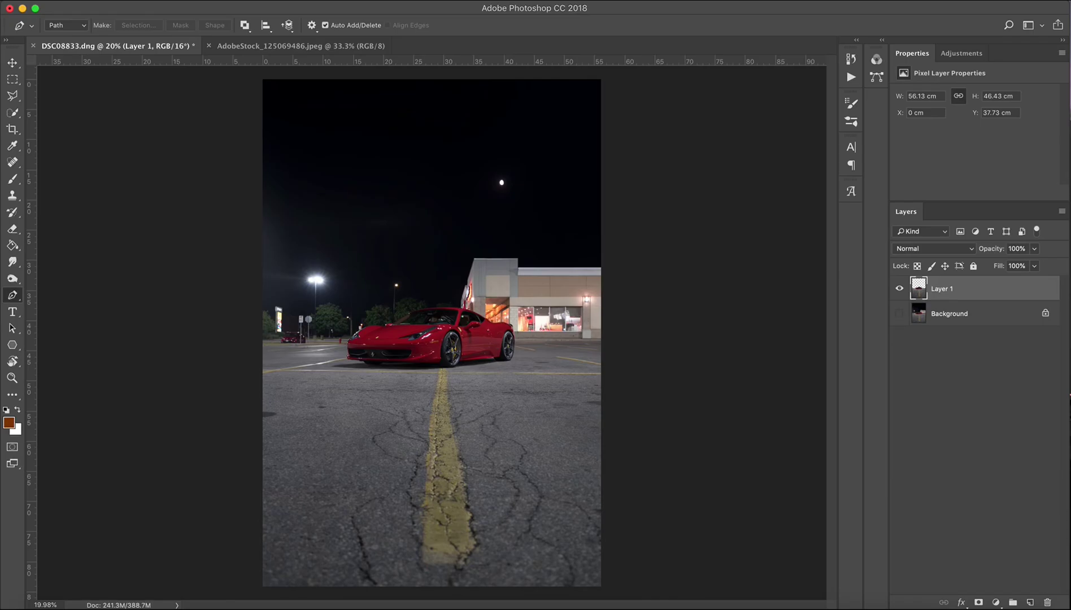
# Hide and show the Background layer to check the cutout of the car and pavement
pyautogui.click(900, 313)
pyautogui.click(899, 313)
pyautogui.click(900, 313)
pyautogui.click(899, 312)
pyautogui.click(899, 313)
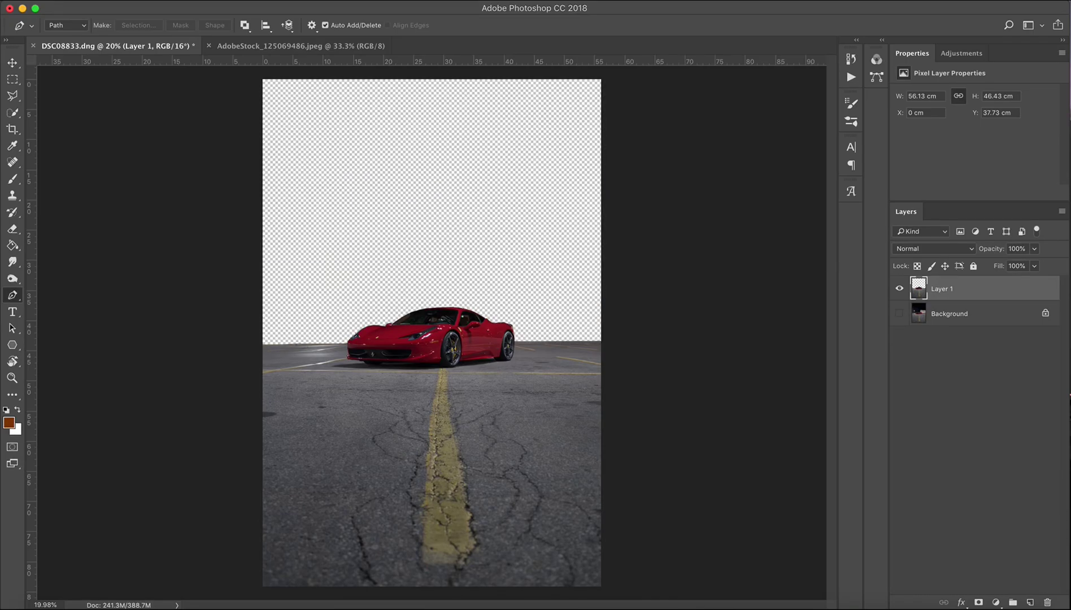
pyautogui.click(899, 313)
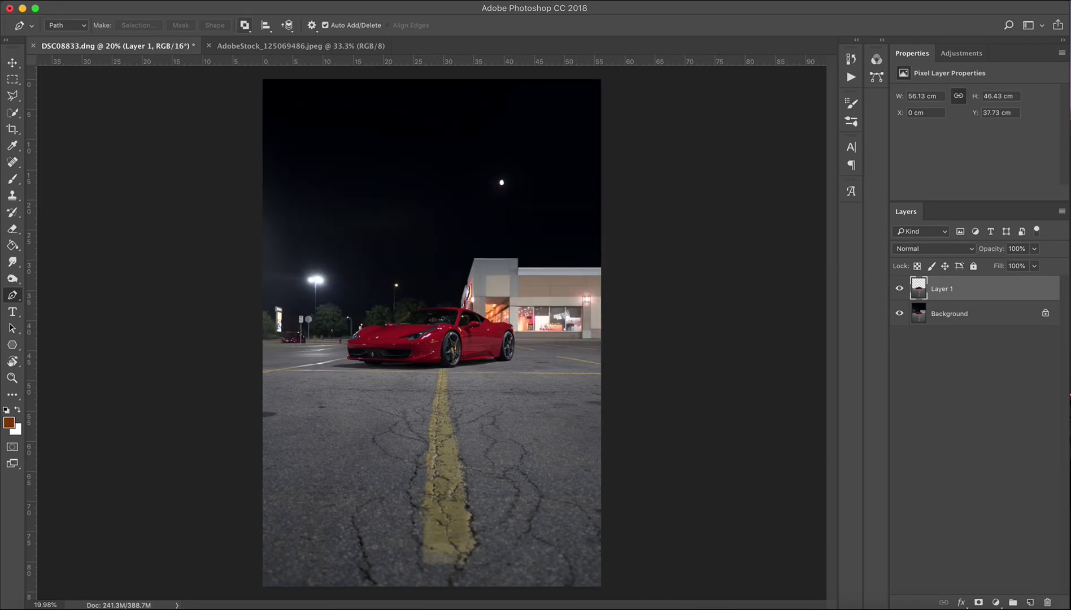
# Copy the whole skyline image from AdobeStock_125069486.jpeg into DSC08833.dng and place it beneath the car cutout layer
pyautogui.click(292, 47)
pyautogui.press('m')
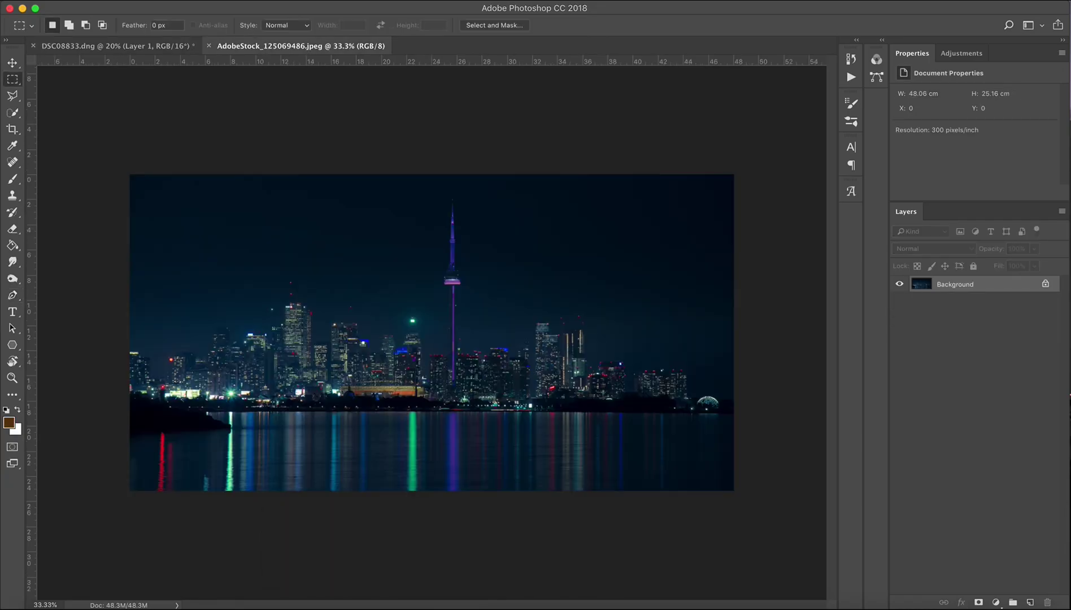
pyautogui.moveTo(130, 174)
pyautogui.mouseDown()
pyautogui.moveTo(203, 192)
pyautogui.moveTo(865, 547)
pyautogui.mouseUp()
pyautogui.hotkey('ctrl', 'Tab')
pyautogui.hotkey('ctrl', 'v')
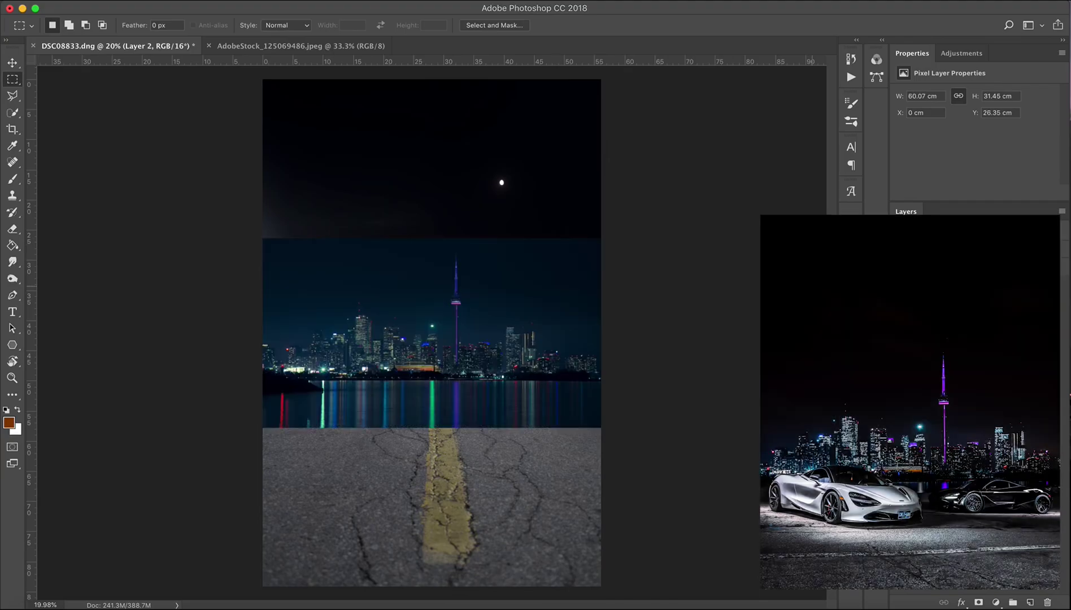
pyautogui.moveTo(955, 289); pyautogui.dragTo(955, 322)
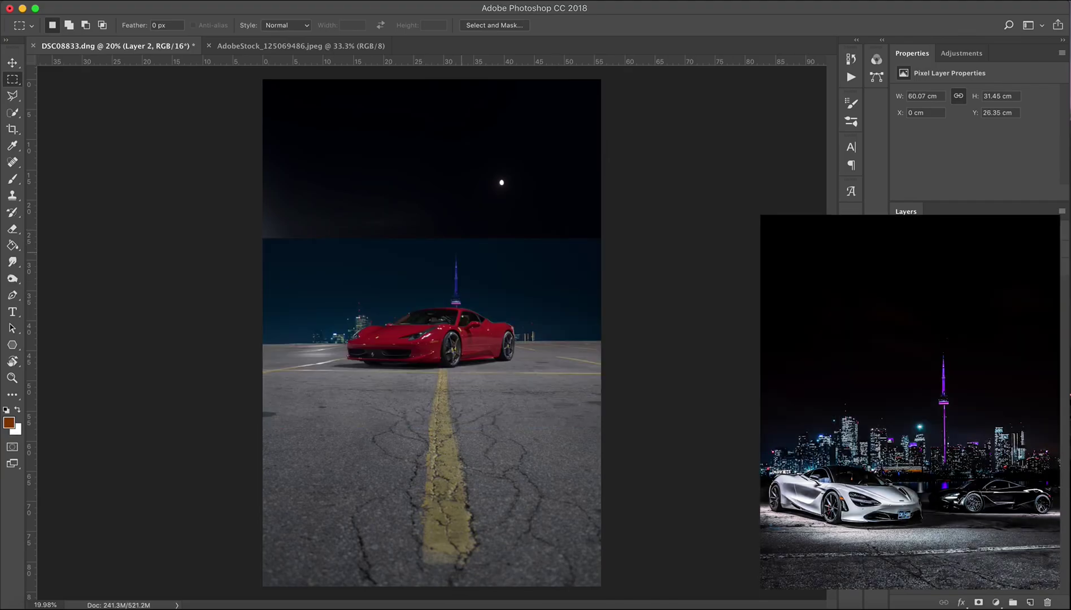
# Raise the skyline layer, scale it to 138.02% and position it so the city sits behind the car
pyautogui.press('v')
pyautogui.moveTo(421, 236); pyautogui.dragTo(421, 198)
pyautogui.press('super+t')
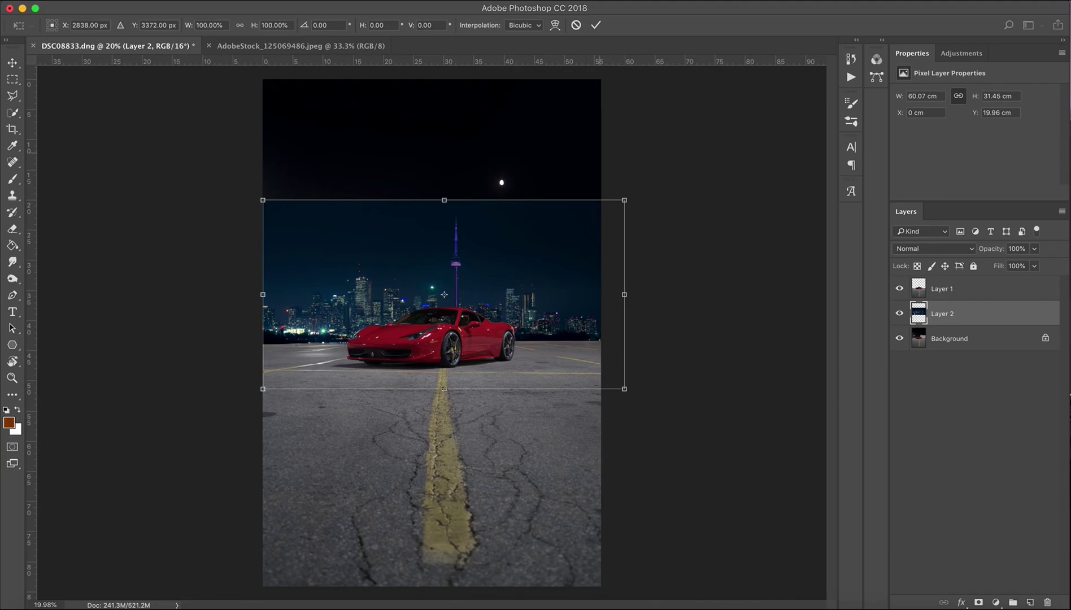
pyautogui.moveTo(625, 200); pyautogui.dragTo(762, 128)
pyautogui.moveTo(589, 176); pyautogui.dragTo(573, 191)
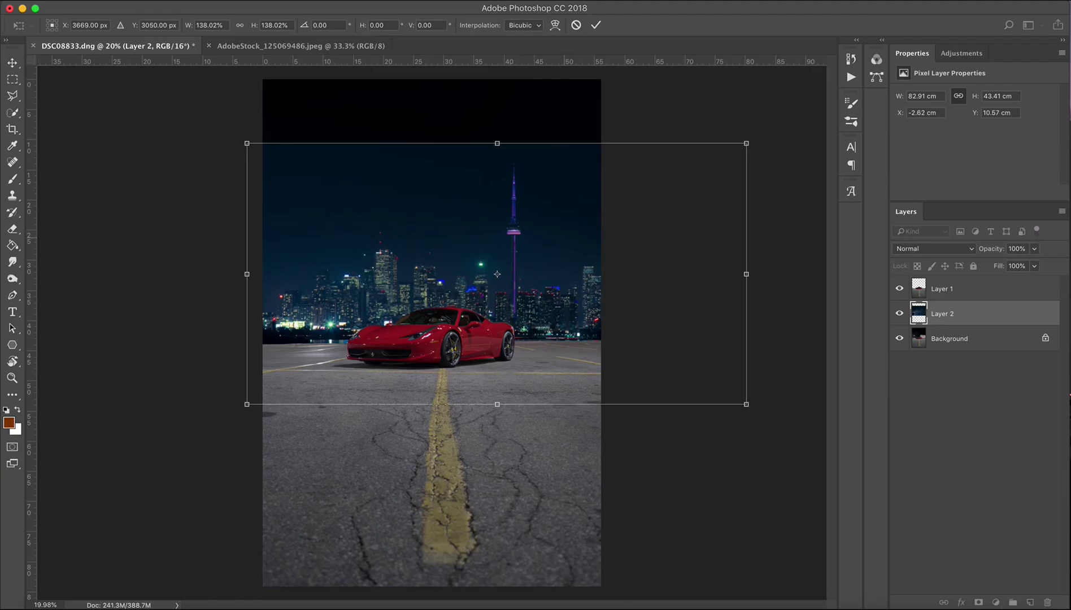
pyautogui.scroll(5, 579, 233)
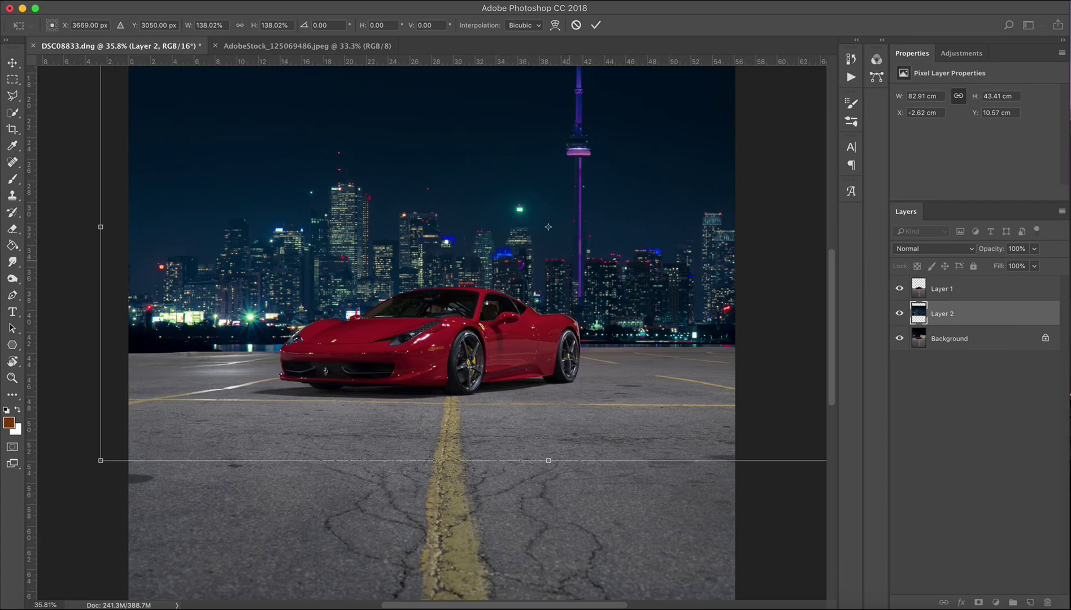
pyautogui.press('Return')
pyautogui.rightClick(528, 219)
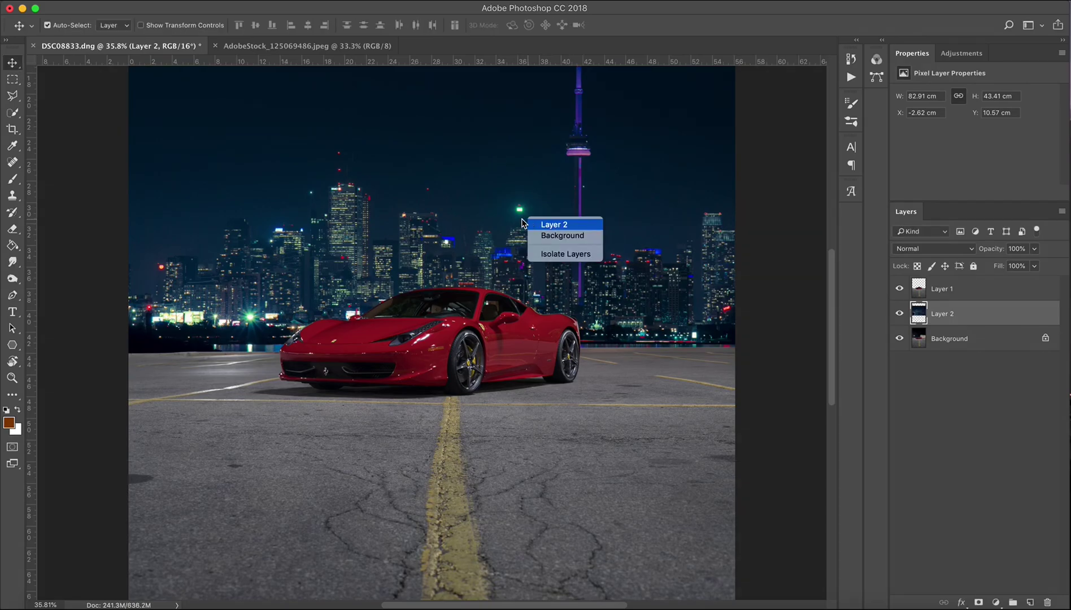
pyautogui.click(449, 248)
pyautogui.scroll(5, 437, 263)
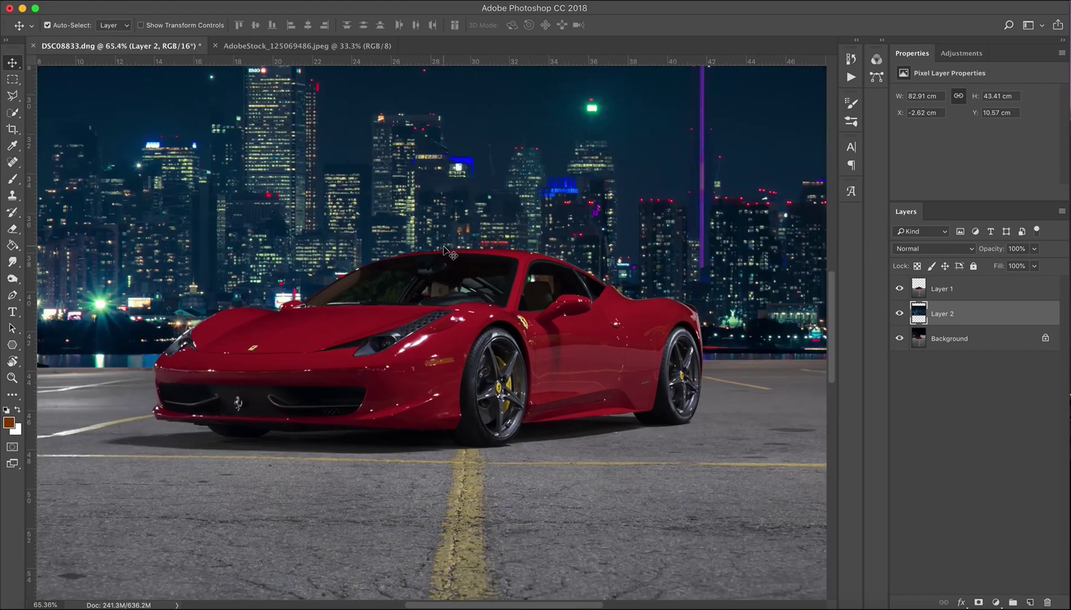
pyautogui.scroll(-5, 452, 251)
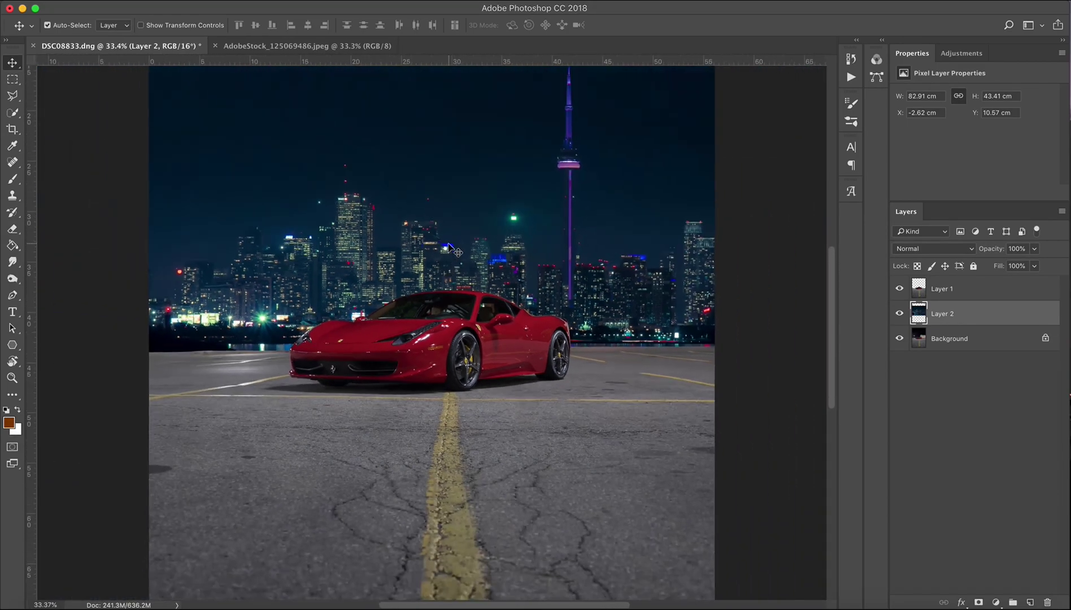
pyautogui.scroll(-1, 459, 258)
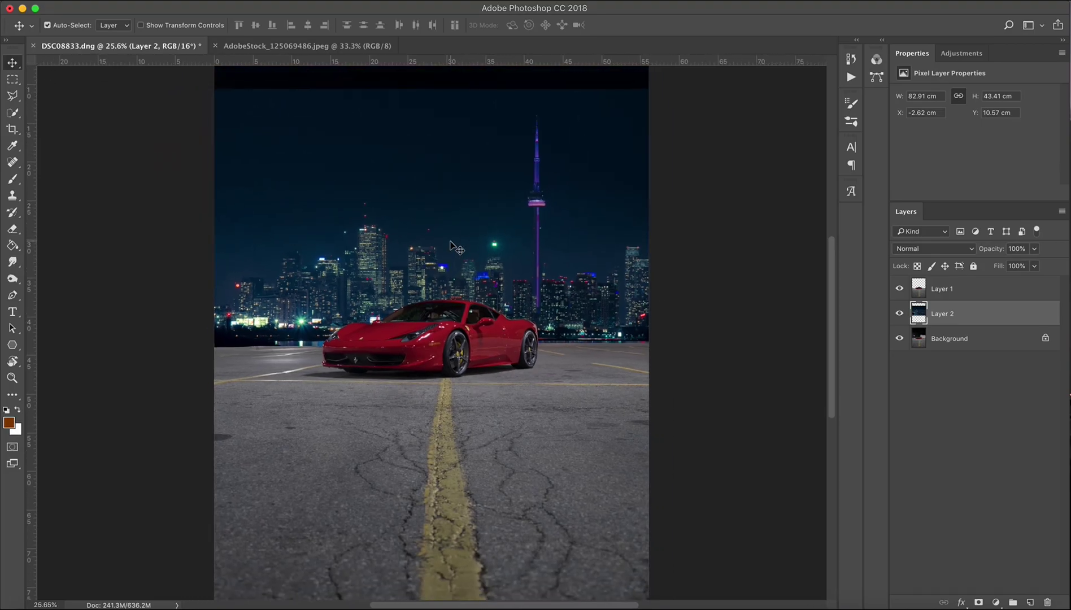
pyautogui.scroll(1, 450, 241)
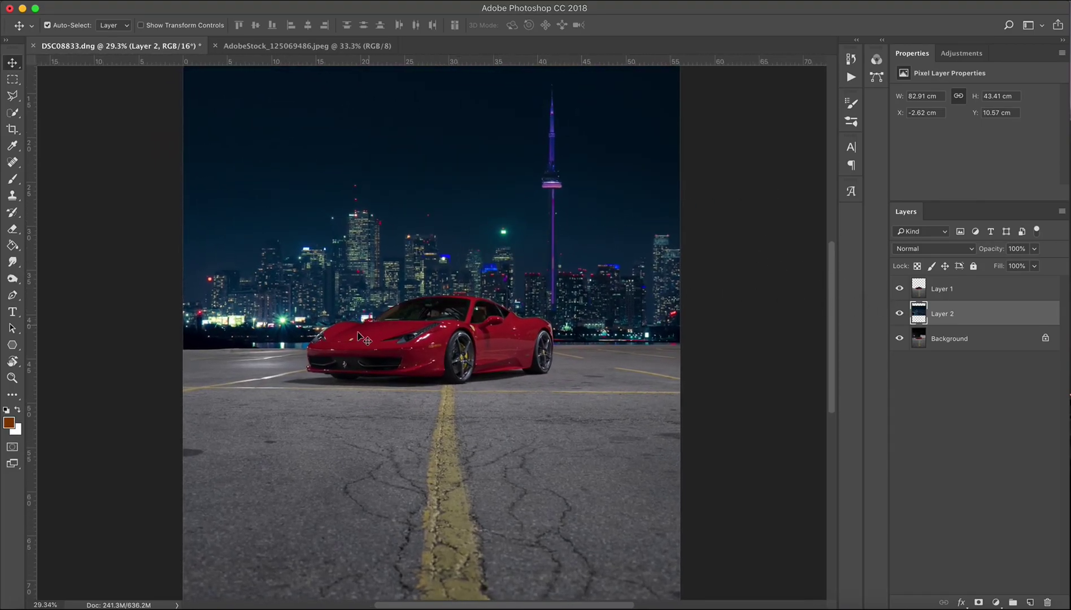
# On Layer 1, remove the faint far parking lines to the left of the car with a 30 px Spot Healing Brush
pyautogui.click(947, 288)
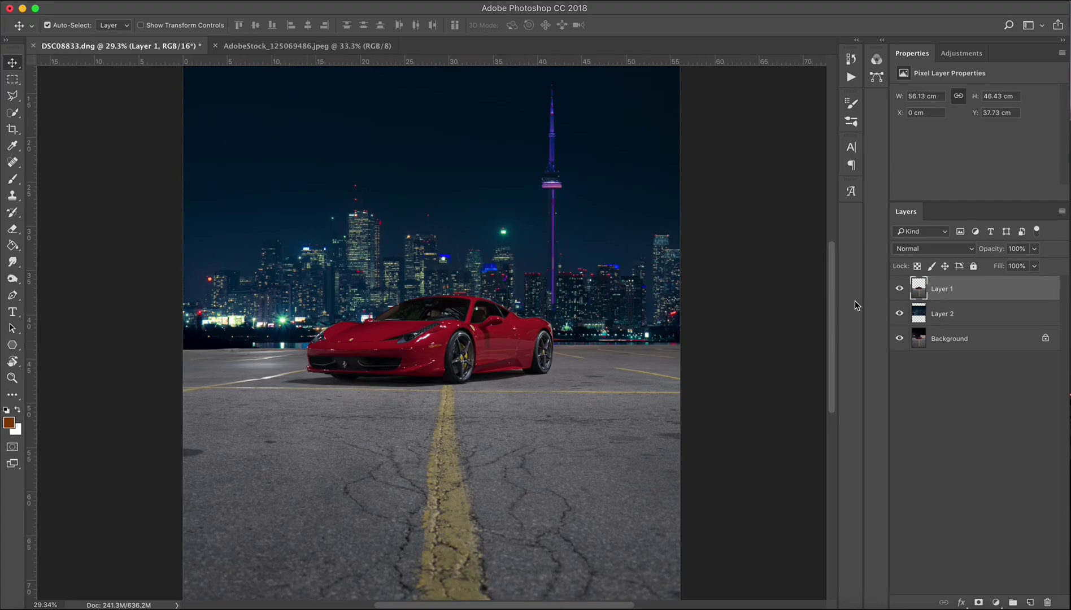
pyautogui.scroll(5, 260, 407)
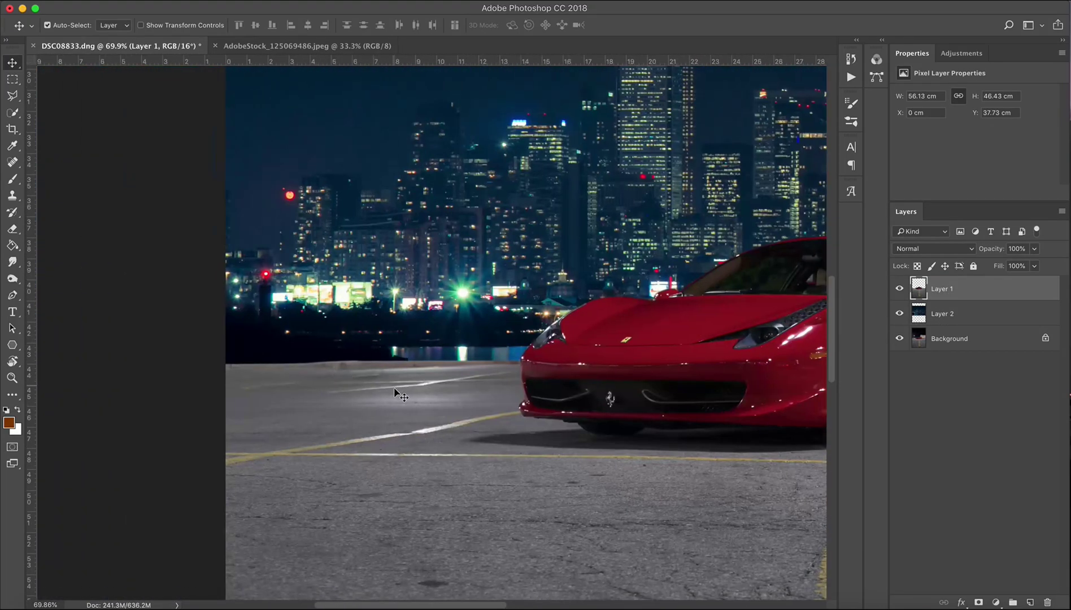
pyautogui.scroll(3, 394, 392)
pyautogui.press('j')
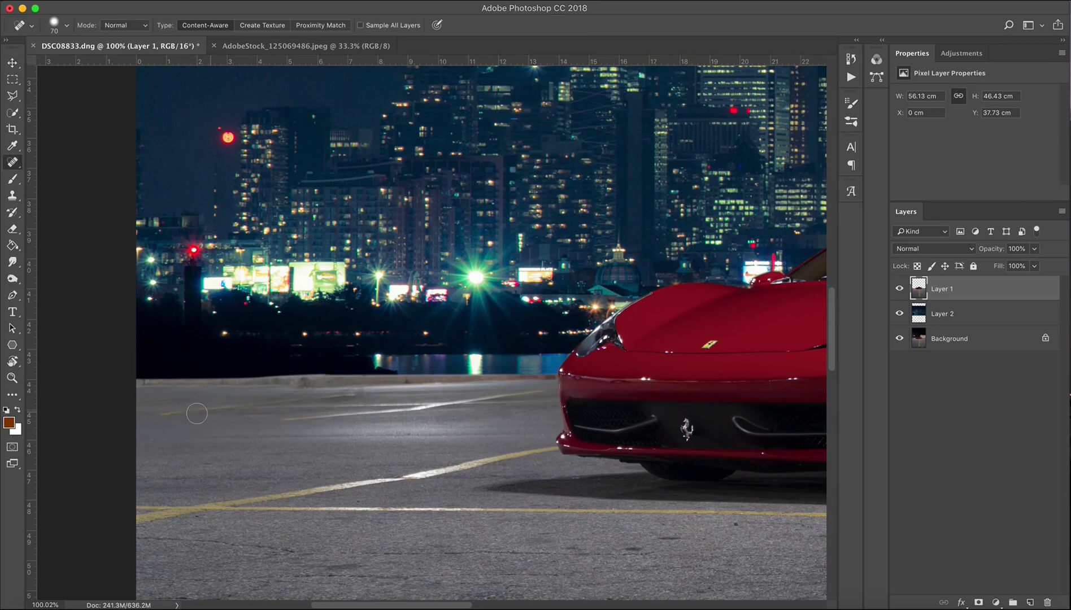
pyautogui.moveTo(168, 417); pyautogui.dragTo(249, 411)
pyautogui.press('[')
pyautogui.press('[')
pyautogui.press('[')
pyautogui.press('[')
pyautogui.click(66, 26)
pyautogui.moveTo(86, 92); pyautogui.dragTo(120, 92)
pyautogui.moveTo(281, 421); pyautogui.dragTo(426, 410)
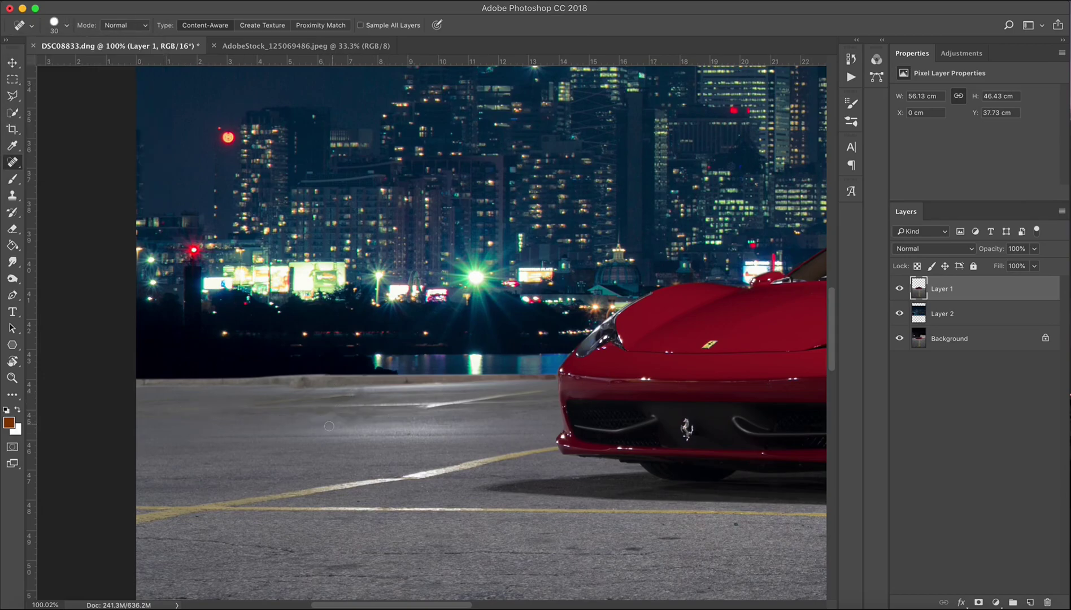
pyautogui.moveTo(282, 414)
pyautogui.mouseDown()
pyautogui.moveTo(512, 411)
pyautogui.moveTo(252, 406)
pyautogui.moveTo(331, 436)
pyautogui.moveTo(501, 403)
pyautogui.mouseUp()
# Heal away the longer yellow and white parking lines in front of and to the left of the car
pyautogui.scroll(-3, 273, 435)
pyautogui.moveTo(331, 436); pyautogui.dragTo(771, 442)
pyautogui.moveTo(718, 458); pyautogui.dragTo(532, 469)
pyautogui.moveTo(301, 462); pyautogui.dragTo(315, 462)
pyautogui.moveTo(608, 468); pyautogui.dragTo(406, 450)
# Heal away the short yellow parking lines on the pavement behind the car's rear wheel with a 40 px brush
pyautogui.hscroll(5, 406, 449)
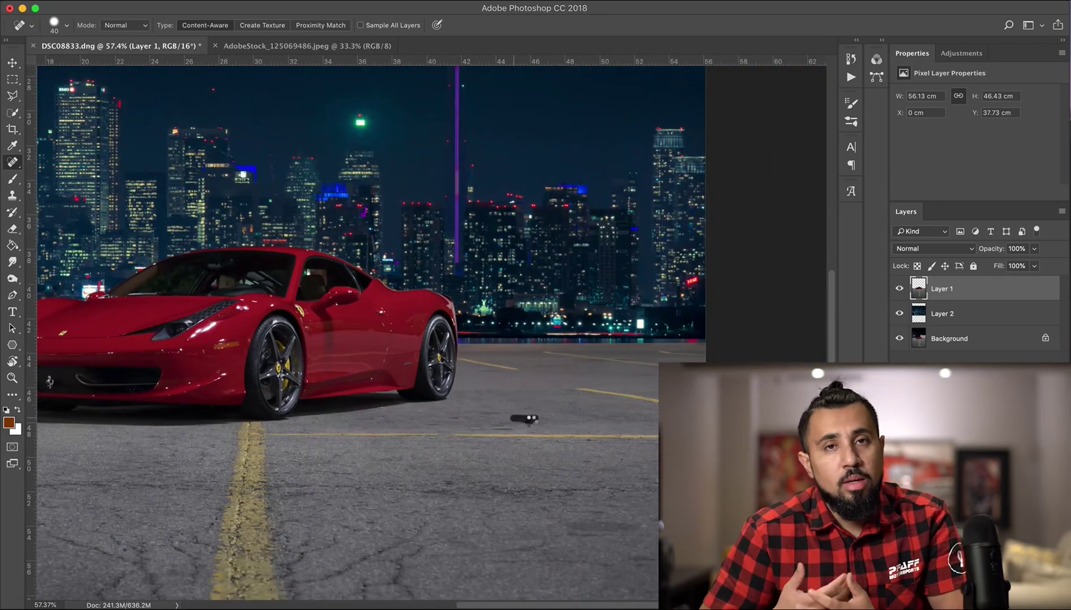
pyautogui.moveTo(486, 358); pyautogui.dragTo(571, 357)
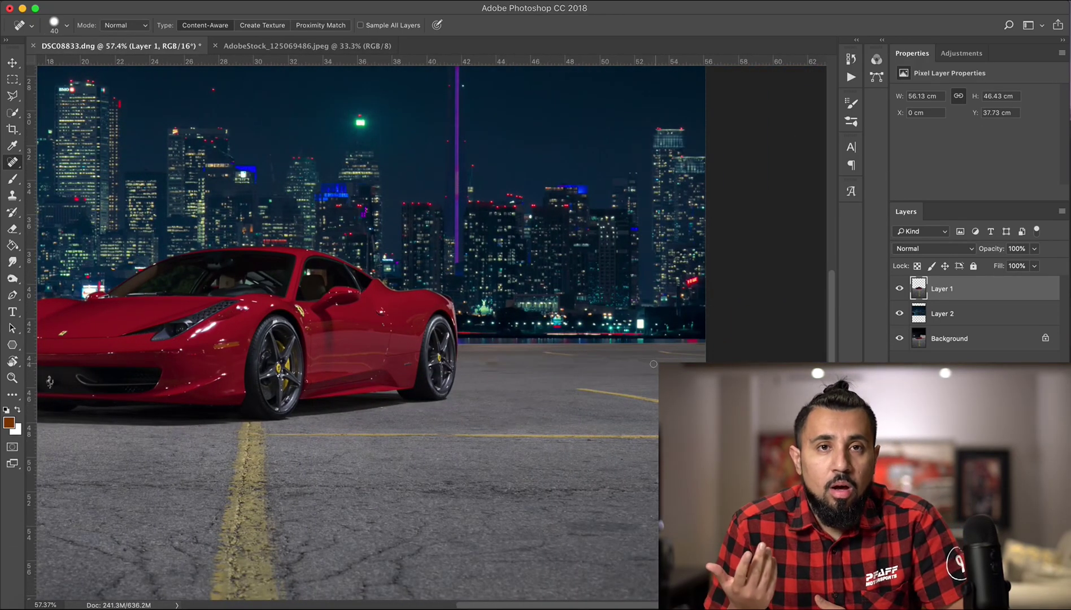
pyautogui.scroll(5, 522, 371)
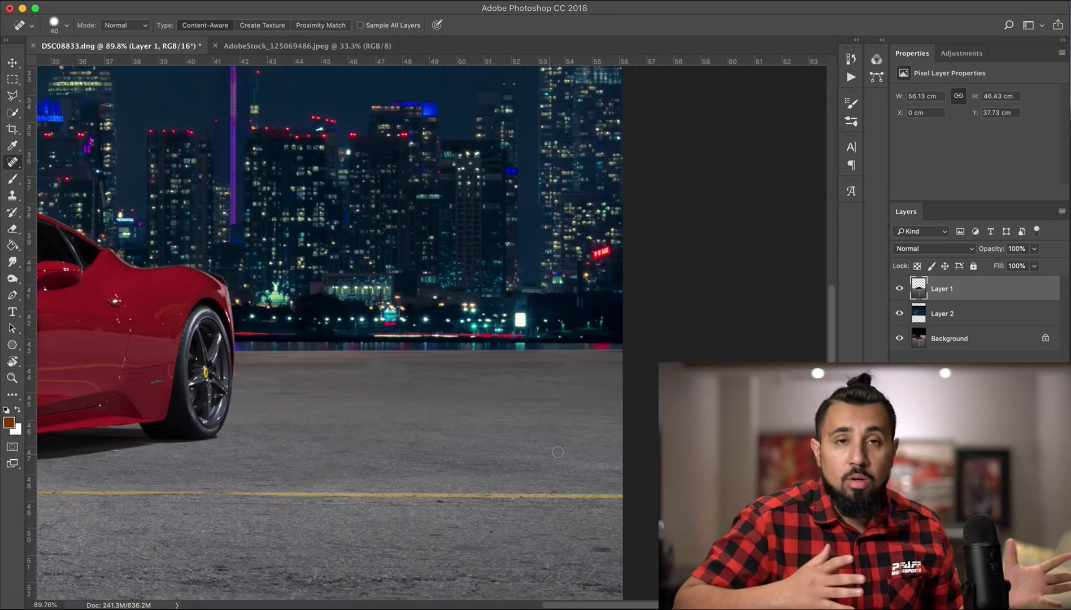
pyautogui.scroll(-5, 578, 405)
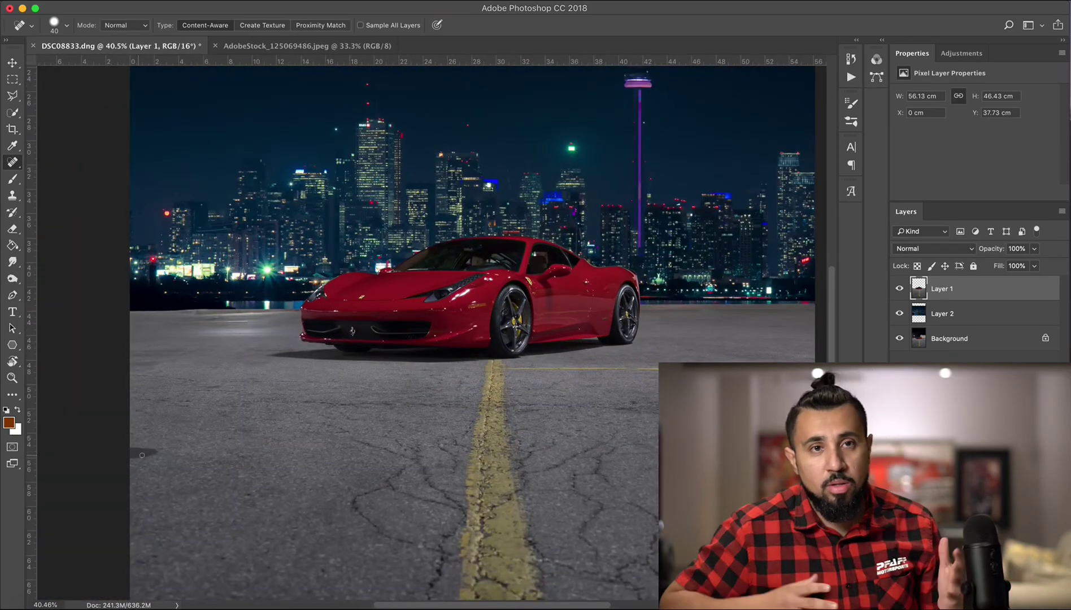
# Heal away the remaining thin yellow line crossing the pavement to the right of the front wheel
pyautogui.moveTo(569, 322); pyautogui.dragTo(418, 313)
pyautogui.scroll(5, 418, 313)
pyautogui.moveTo(313, 391); pyautogui.dragTo(528, 394)
pyautogui.moveTo(615, 380); pyautogui.dragTo(396, 374)
pyautogui.moveTo(319, 387); pyautogui.dragTo(614, 392)
pyautogui.click(395, 392)
pyautogui.scroll(-5, 433, 327)
pyautogui.scroll(8, 339, 316)
pyautogui.scroll(-5, 480, 361)
pyautogui.moveTo(460, 296)
pyautogui.mouseDown()
pyautogui.moveTo(435, 330)
pyautogui.moveTo(528, 404)
pyautogui.mouseUp()
# Enlarge the healing brush to 250 px and remove the wide yellow stripe in the middle of the pavement
pyautogui.scroll(-10, 619, 400)
pyautogui.press(']')
pyautogui.press(']')
pyautogui.press(']')
pyautogui.press(']')
pyautogui.press(']')
pyautogui.press(']')
pyautogui.press(']')
pyautogui.press(']')
pyautogui.press(']')
pyautogui.press(']')
pyautogui.press(']')
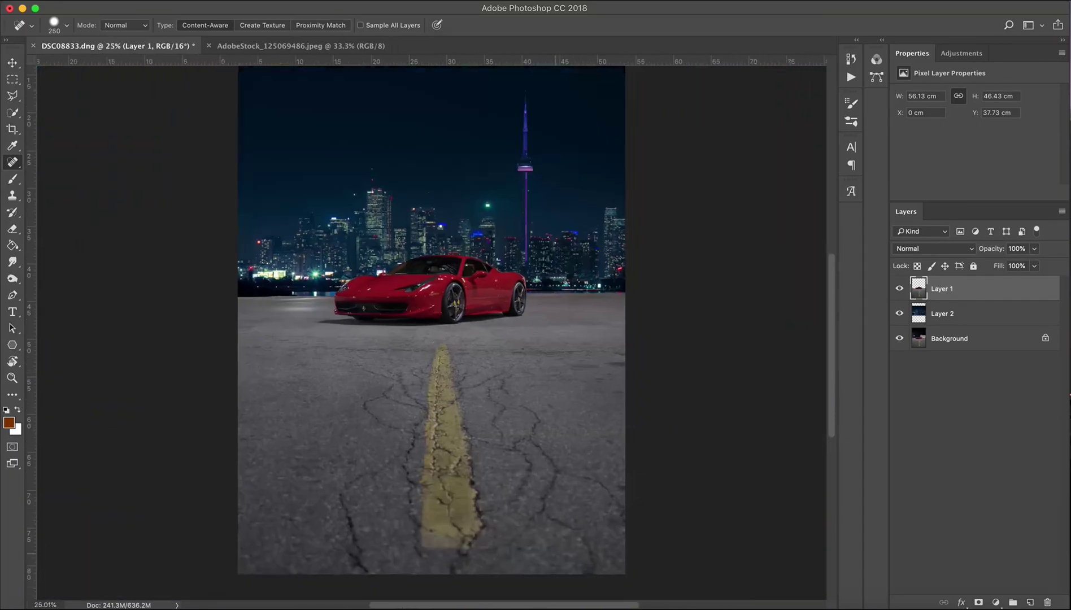
pyautogui.moveTo(441, 346)
pyautogui.mouseDown()
pyautogui.moveTo(430, 490)
pyautogui.moveTo(475, 534)
pyautogui.mouseUp()
pyautogui.moveTo(445, 405); pyautogui.dragTo(452, 450)
# Clean up the leftover yellow spot beside the front tire with a much smaller Spot Healing Brush
pyautogui.scroll(4, 441, 339)
pyautogui.press('s')
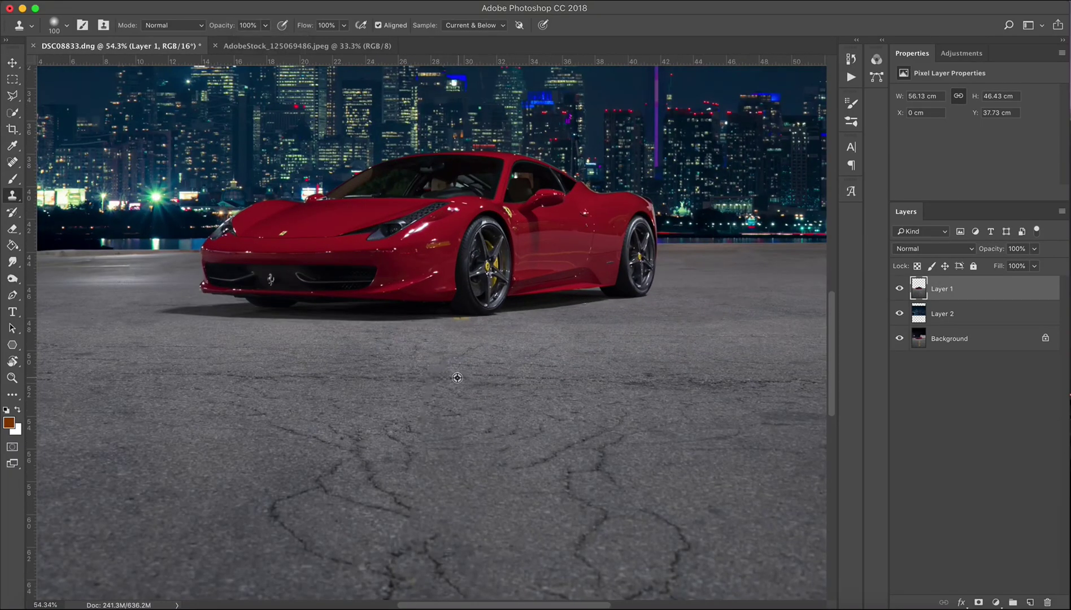
pyautogui.scroll(-4, 432, 333)
pyautogui.scroll(8, 429, 322)
pyautogui.press('j')
pyautogui.press('[')
pyautogui.press('[')
pyautogui.press('[')
pyautogui.press('[')
pyautogui.press('[')
pyautogui.press('[')
pyautogui.press('[')
pyautogui.press('[')
pyautogui.press('[')
pyautogui.press('[')
pyautogui.press('[')
pyautogui.press('[')
pyautogui.press('[')
pyautogui.moveTo(488, 321); pyautogui.dragTo(516, 320)
# Toggle the visibility of Layer 1 and Layer 2 to review the retouched composite
pyautogui.scroll(-10, 452, 327)
pyautogui.moveTo(899, 313); pyautogui.dragTo(899, 290)
pyautogui.click(899, 289)
pyautogui.click(900, 313)
# Examine the retouched pavement, the skyline edge and the car body up close for leftover marks
pyautogui.scroll(4, 434, 399)
pyautogui.press('s')
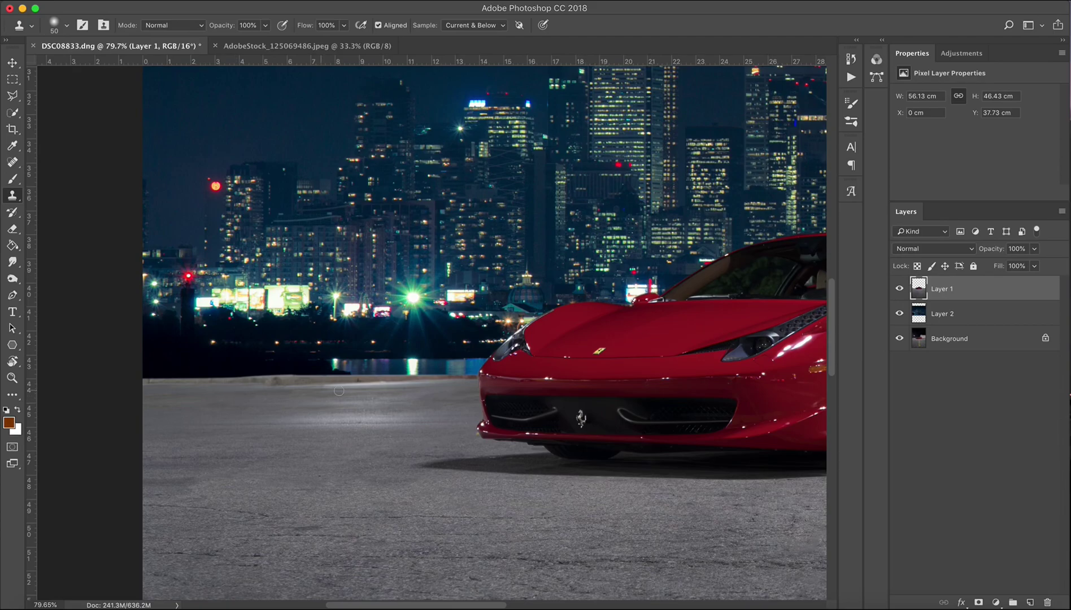
pyautogui.scroll(-4, 383, 399)
pyautogui.scroll(5, 441, 366)
pyautogui.press('j')
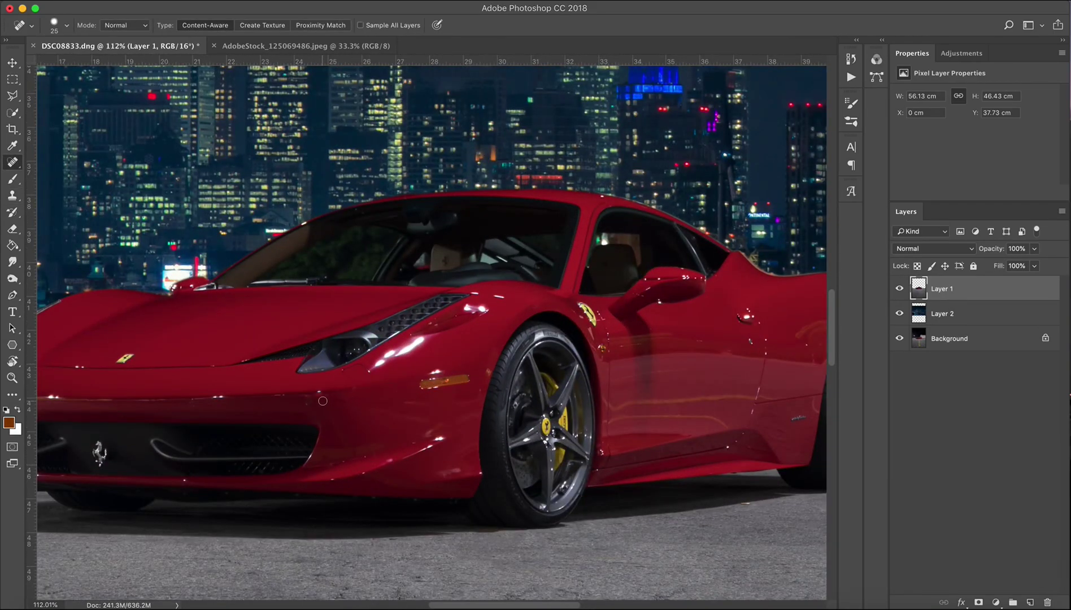
pyautogui.scroll(3, 287, 359)
pyautogui.scroll(-10, 416, 289)
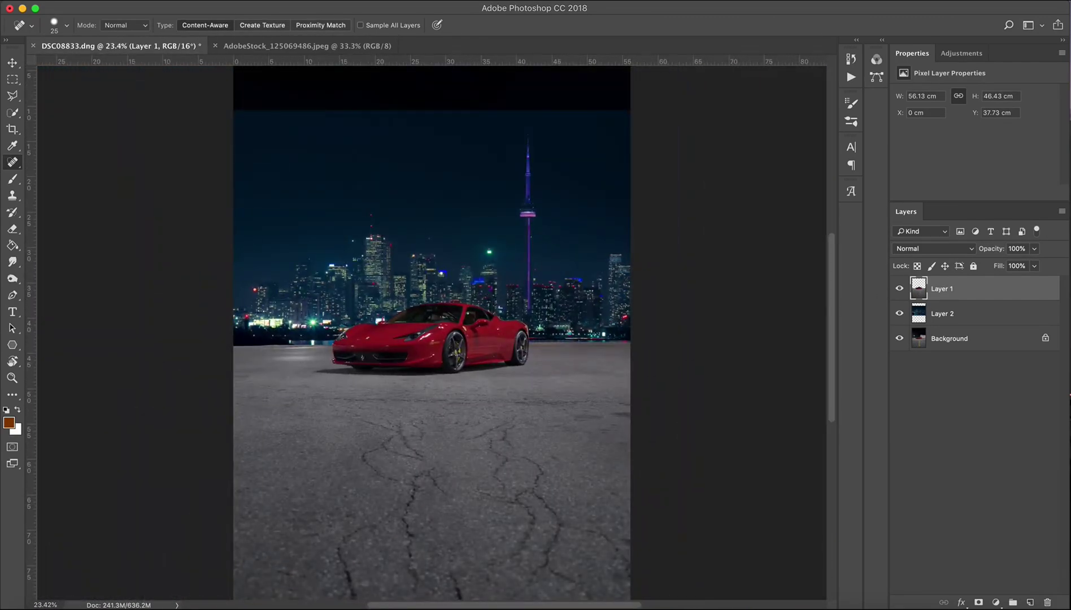
# Open Layer 1 in the Camera Raw Filter and set Contrast +7, Highlights -100, Shadows +46, Whites +35, Blacks -27 and Clarity +22
pyautogui.click(404, 1)
pyautogui.moveTo(368, 0)
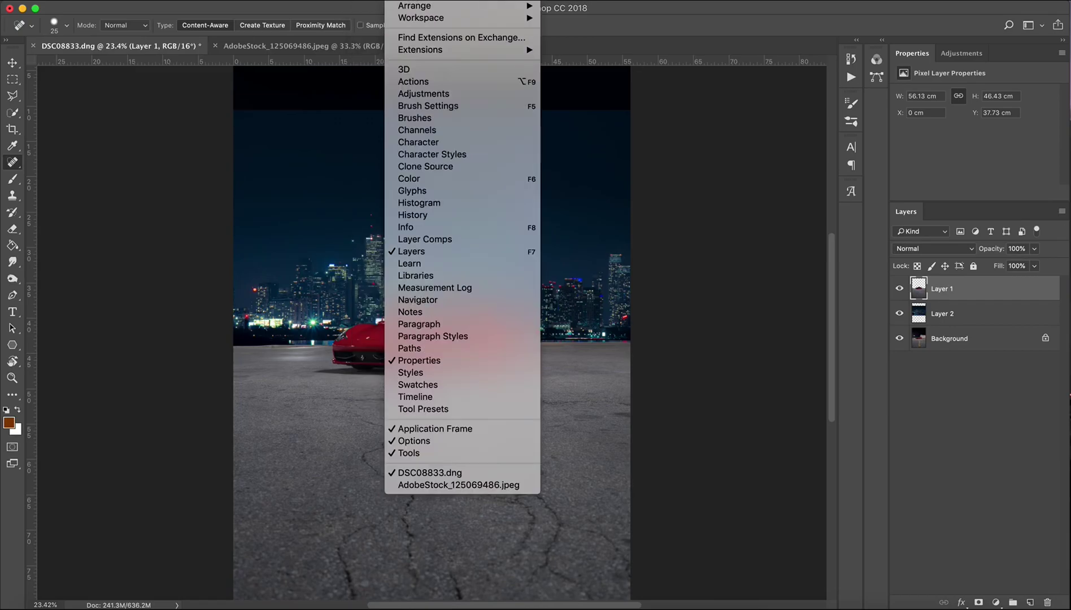
pyautogui.moveTo(308, 1)
pyautogui.click(336, 71)
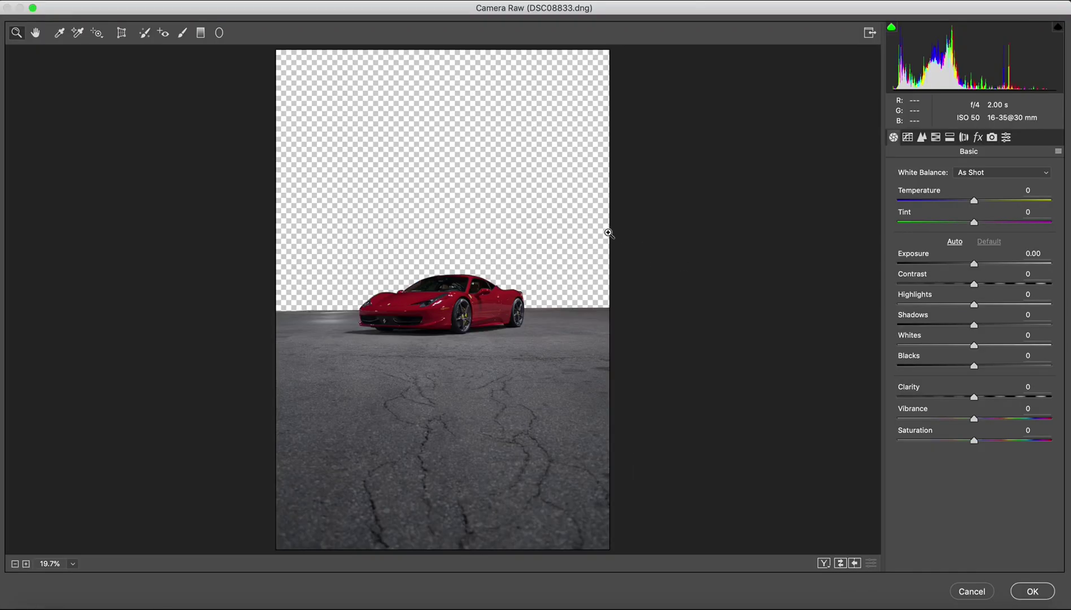
pyautogui.click(478, 294)
pyautogui.click(485, 304)
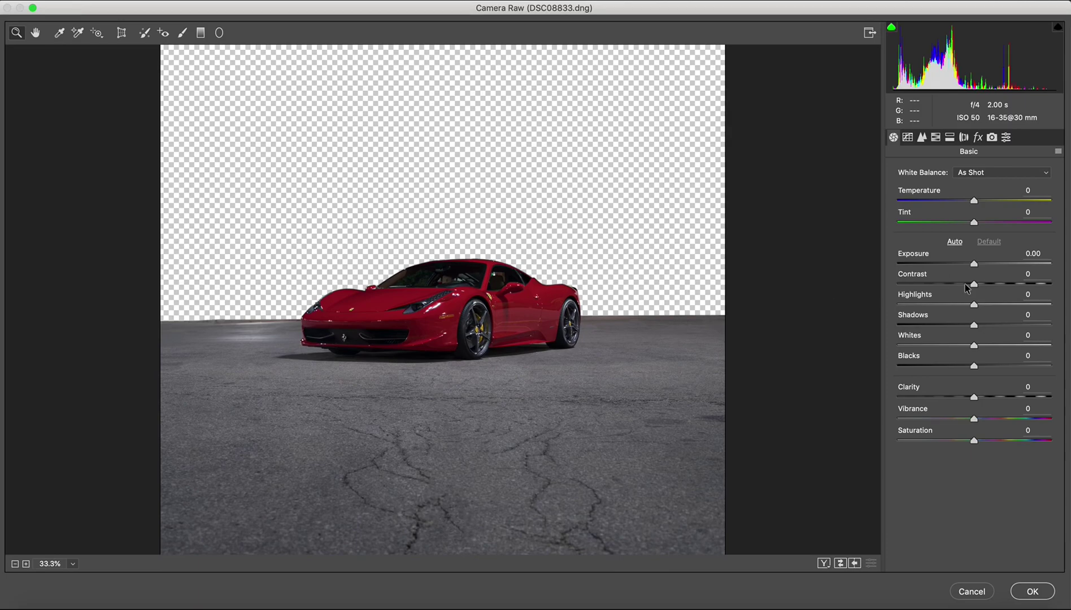
pyautogui.moveTo(976, 399); pyautogui.dragTo(990, 397)
pyautogui.moveTo(974, 305); pyautogui.dragTo(919, 306)
pyautogui.moveTo(973, 325); pyautogui.dragTo(1001, 346)
pyautogui.moveTo(918, 305); pyautogui.dragTo(898, 306)
pyautogui.moveTo(976, 370); pyautogui.dragTo(954, 368)
pyautogui.moveTo(974, 284); pyautogui.dragTo(981, 288)
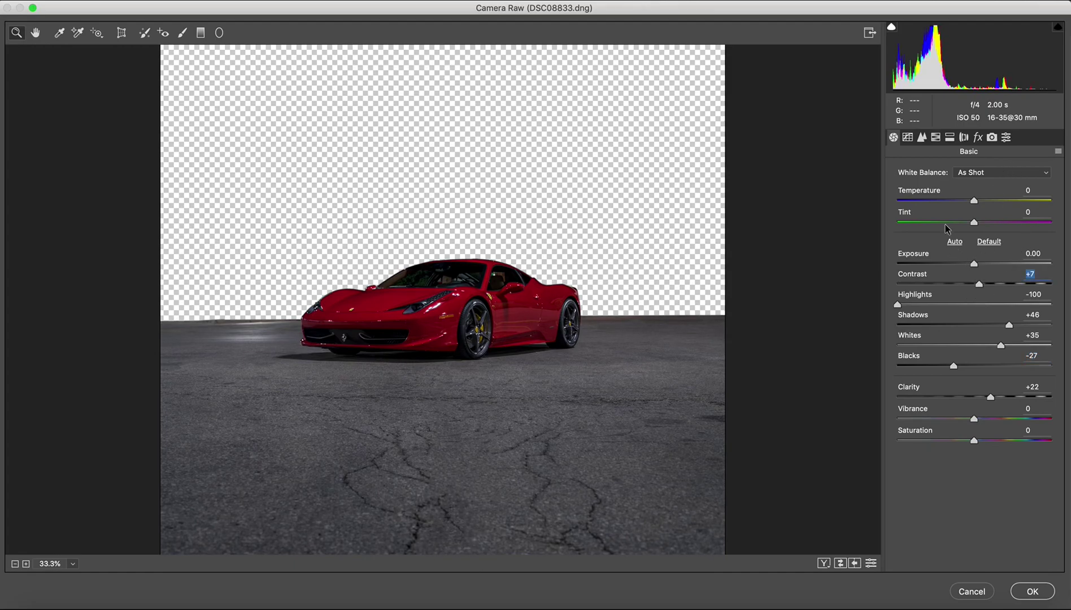
pyautogui.moveTo(975, 200)
pyautogui.mouseDown()
pyautogui.moveTo(967, 216)
pyautogui.moveTo(974, 203)
pyautogui.mouseUp()
# Set the HSL saturation of the car layer to Reds +5, Oranges +9 and Yellows -33
pyautogui.click(964, 137)
pyautogui.click(949, 137)
pyautogui.click(935, 138)
pyautogui.moveTo(973, 282); pyautogui.dragTo(982, 261)
pyautogui.click(955, 192)
pyautogui.click(997, 192)
pyautogui.click(959, 192)
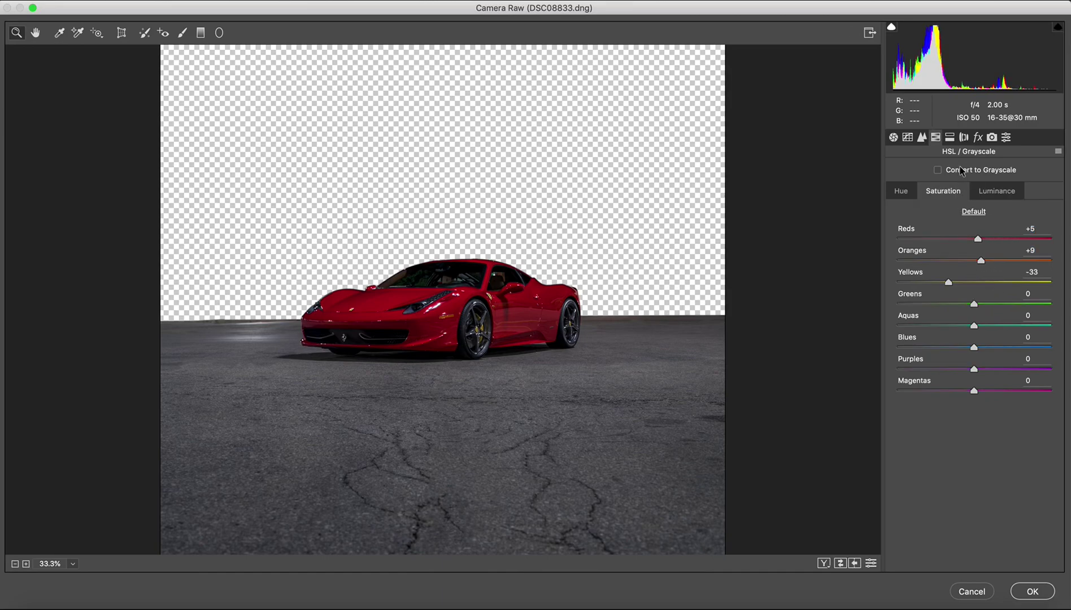
# Fine-tune the basic contrast, shadows and blacks of the car layer and apply the Camera Raw Filter
pyautogui.click(979, 139)
pyautogui.click(894, 137)
pyautogui.moveTo(983, 284); pyautogui.dragTo(984, 283)
pyautogui.moveTo(1009, 325); pyautogui.dragTo(951, 366)
pyautogui.moveTo(980, 285); pyautogui.dragTo(983, 284)
pyautogui.click(1021, 593)
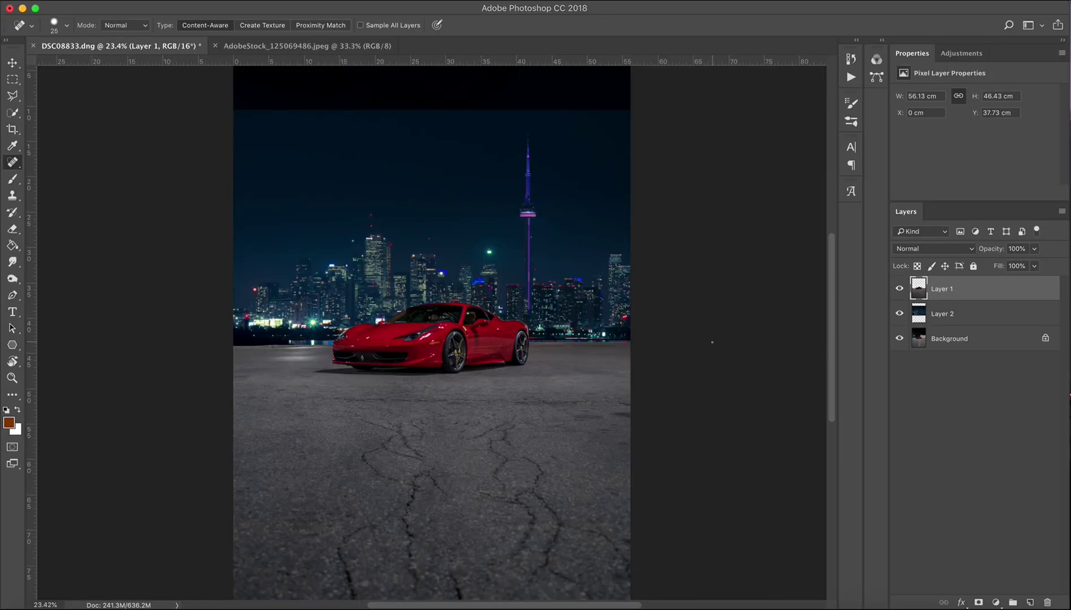
# Add a Color Lookup adjustment clipped to Layer 1 with the FoggyNight.3DL look at 35% opacity
pyautogui.scroll(5, 713, 343)
pyautogui.scroll(-3, 717, 346)
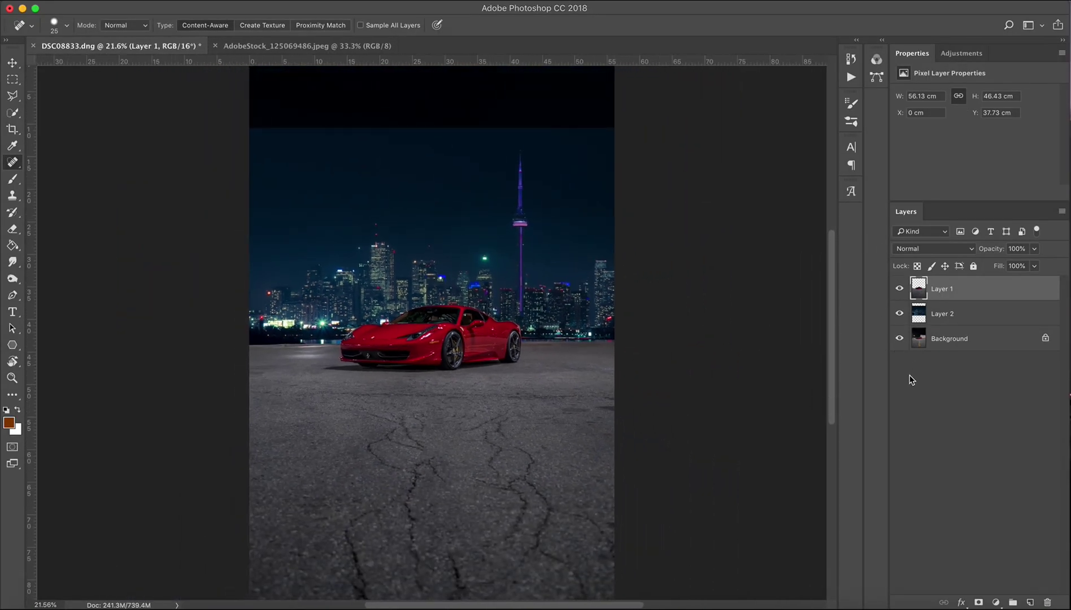
pyautogui.click(996, 602)
pyautogui.click(989, 516)
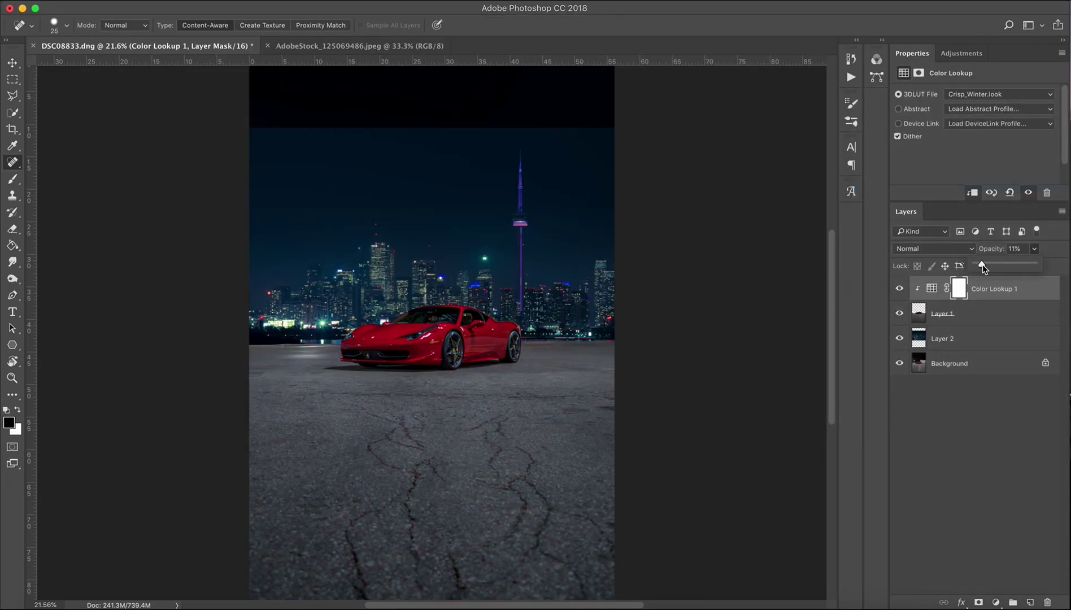
pyautogui.moveTo(983, 264); pyautogui.dragTo(991, 264)
pyautogui.click(978, 95)
pyautogui.click(993, 153)
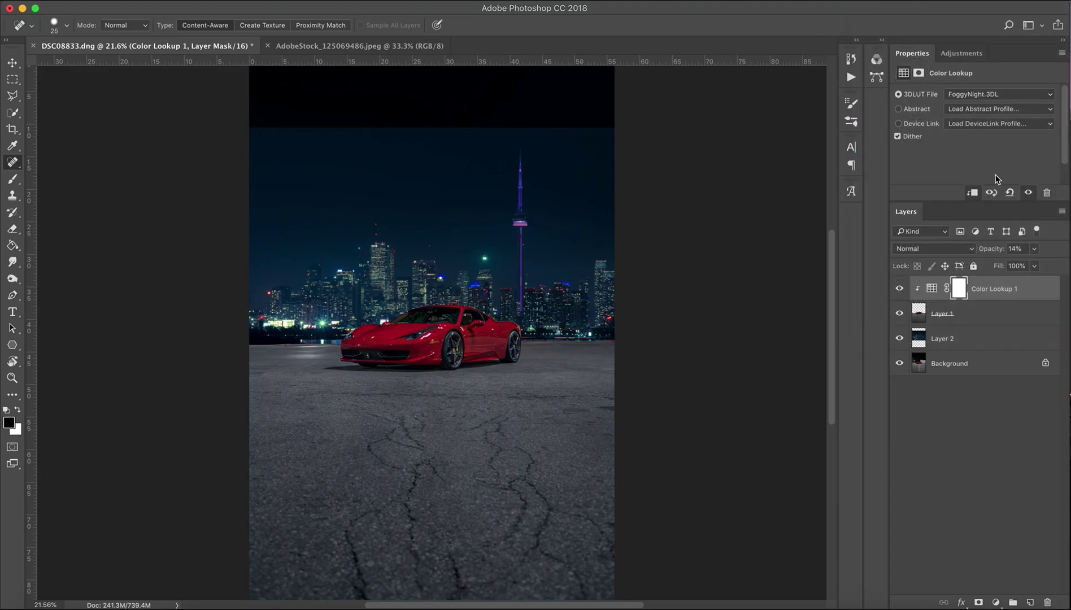
pyautogui.click(1035, 248)
pyautogui.moveTo(1010, 263); pyautogui.dragTo(1021, 264)
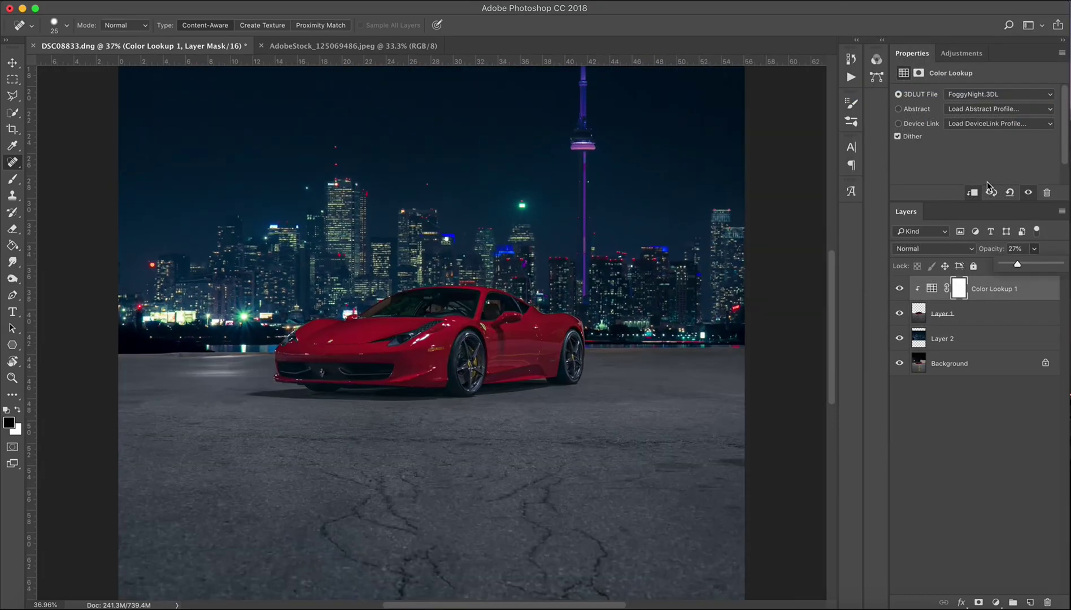
# Change the Color Lookup to Moonlight.3DL and reduce its opacity to 21%
pyautogui.click(972, 94)
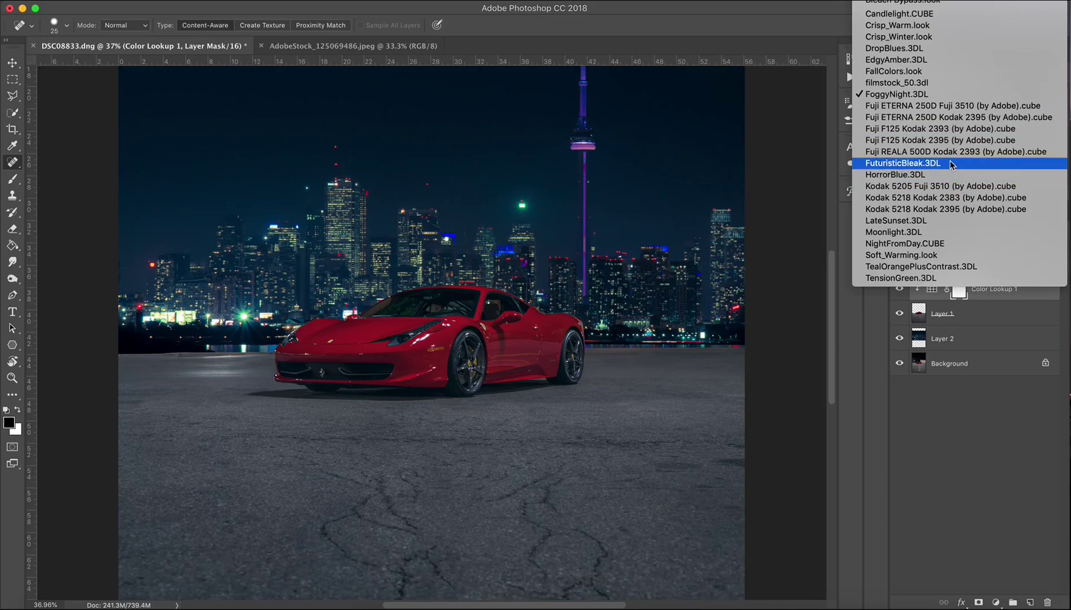
pyautogui.click(968, 106)
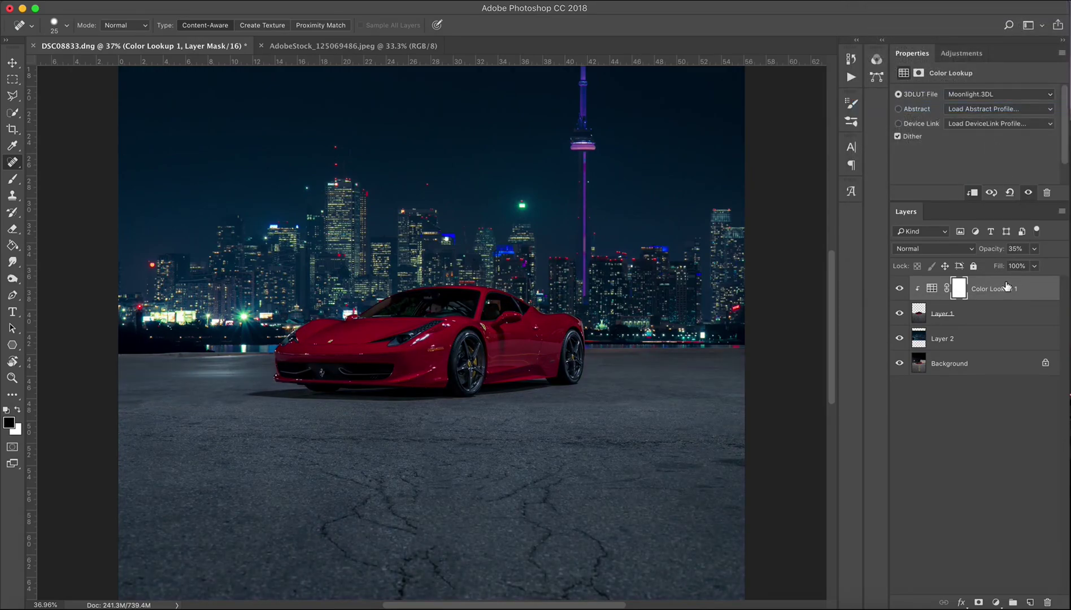
pyautogui.click(1034, 249)
pyautogui.moveTo(1021, 265); pyautogui.dragTo(1012, 270)
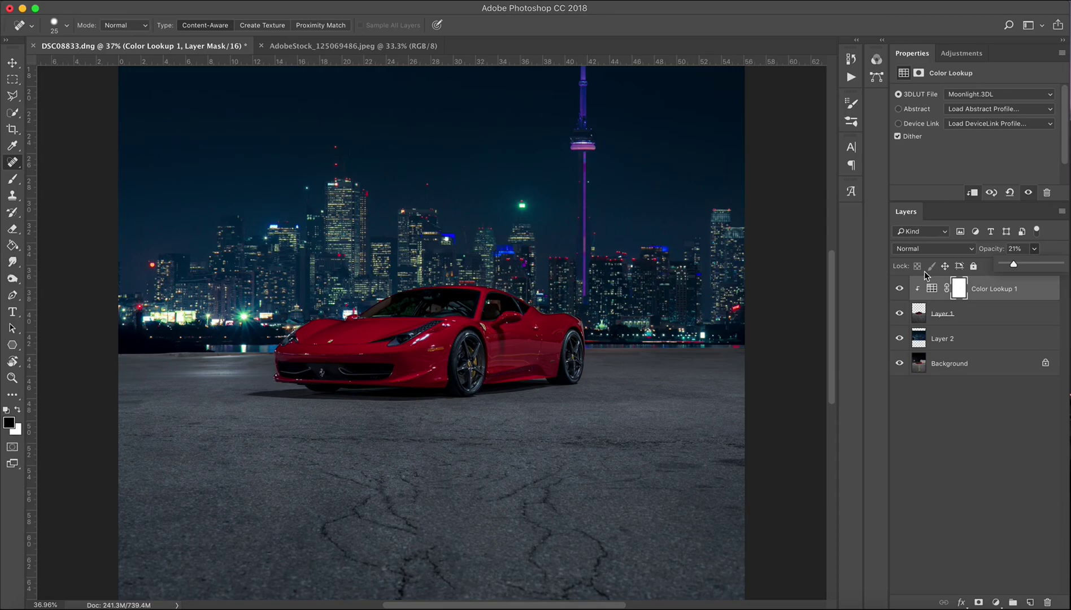
# Compare the composite with and without the Color Lookup adjustment and lower its opacity to 16%
pyautogui.scroll(-1, 730, 277)
pyautogui.press('super+minus')
pyautogui.press('super+minus')
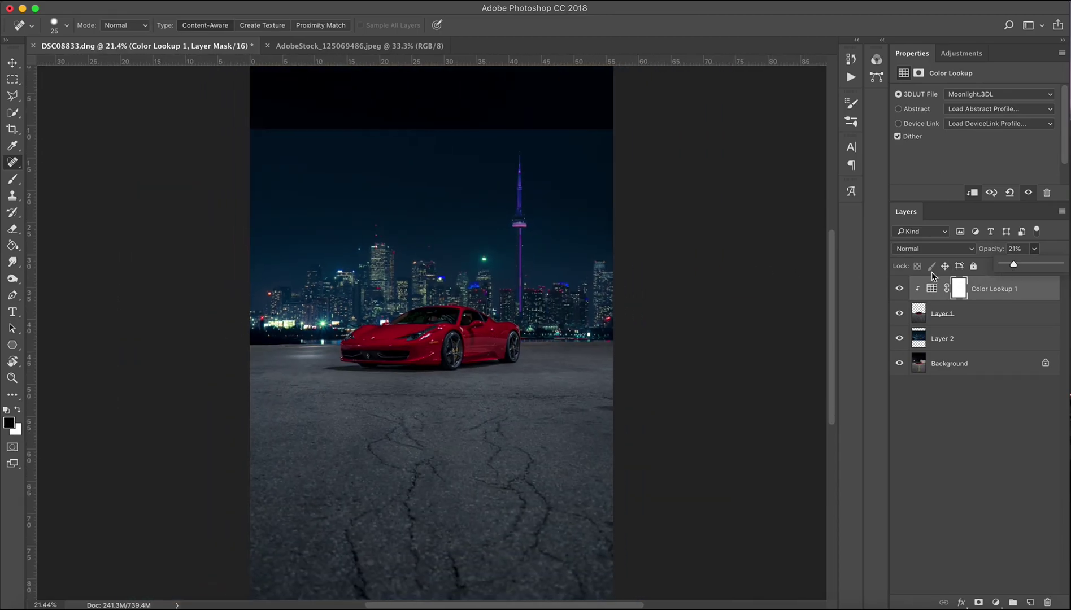
pyautogui.click(900, 289)
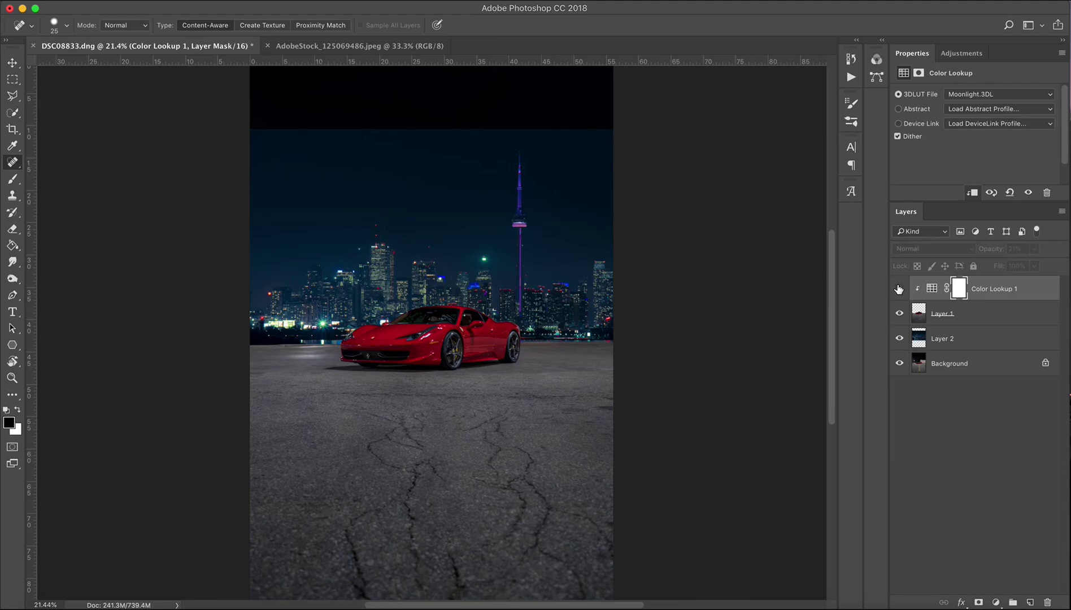
pyautogui.click(900, 289)
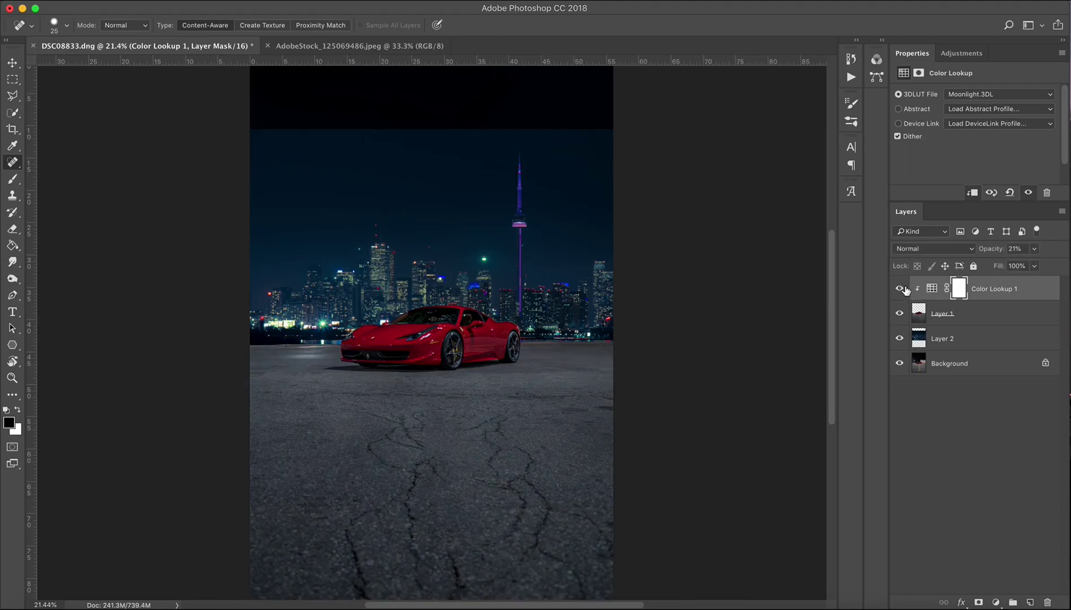
pyautogui.click(901, 289)
pyautogui.click(900, 289)
pyautogui.click(1035, 249)
# Duplicate the skyline layer, Layer 2
pyautogui.scroll(5, 723, 243)
pyautogui.scroll(-1, 715, 280)
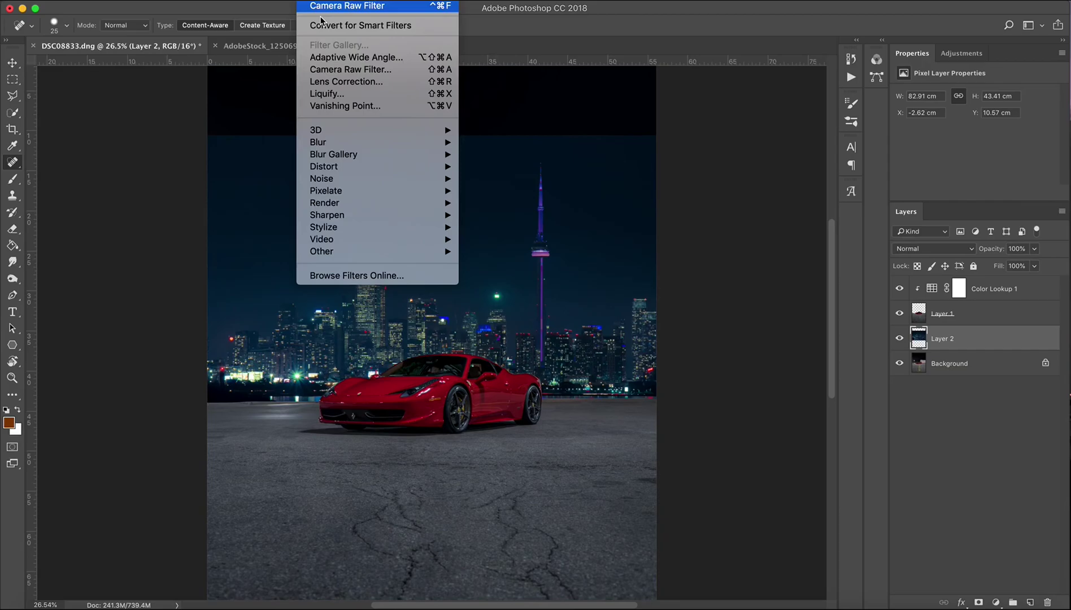
pyautogui.moveTo(380, 147)
pyautogui.click(940, 405)
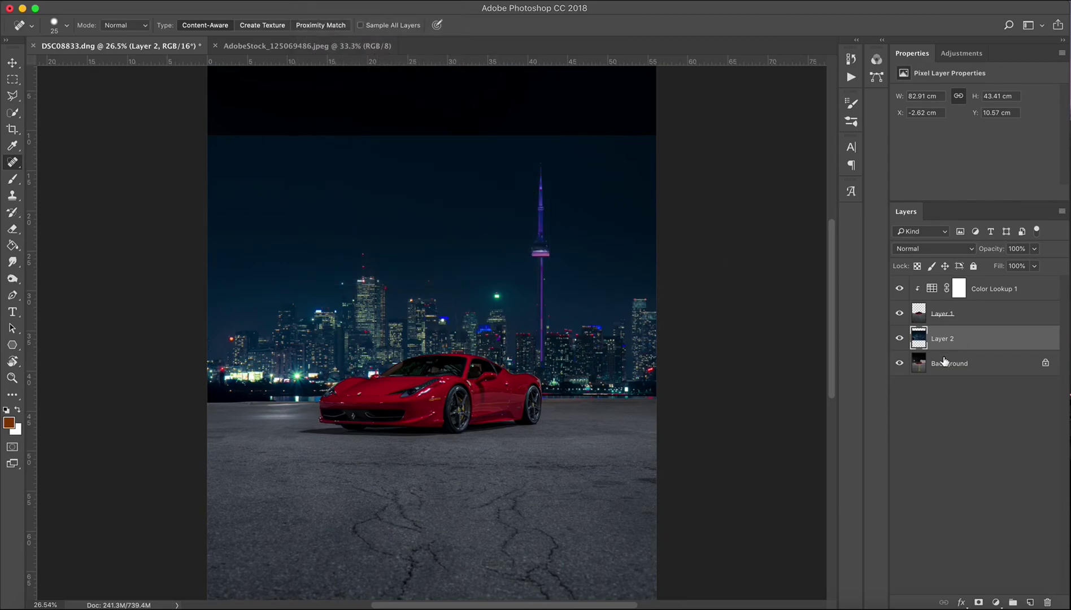
pyautogui.hotkey('ctrl', 'j')
# Apply a slight Gaussian Blur with a radius below 3.1 pixels to the duplicated skyline layer
pyautogui.click(237, 0)
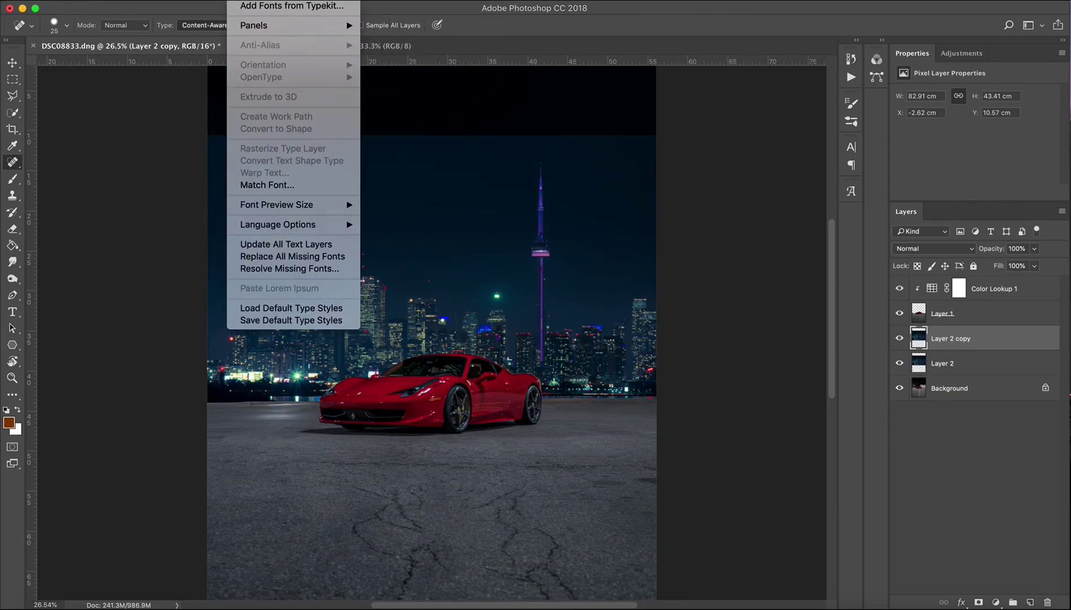
pyautogui.moveTo(395, 142)
pyautogui.click(502, 191)
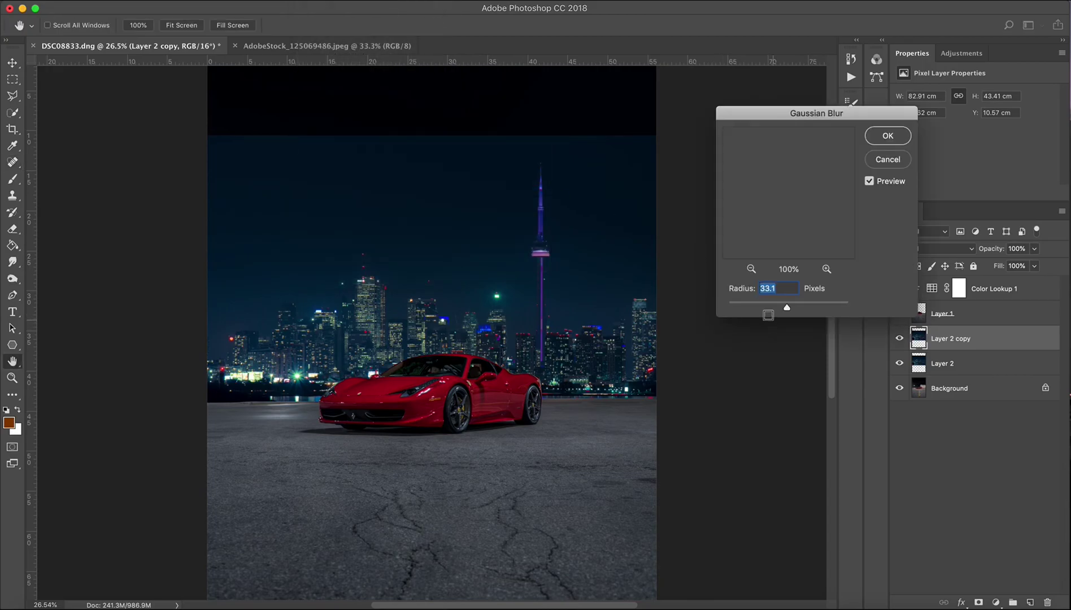
pyautogui.click(746, 306)
pyautogui.moveTo(746, 307)
pyautogui.mouseDown()
pyautogui.moveTo(730, 310)
pyautogui.moveTo(748, 309)
pyautogui.mouseUp()
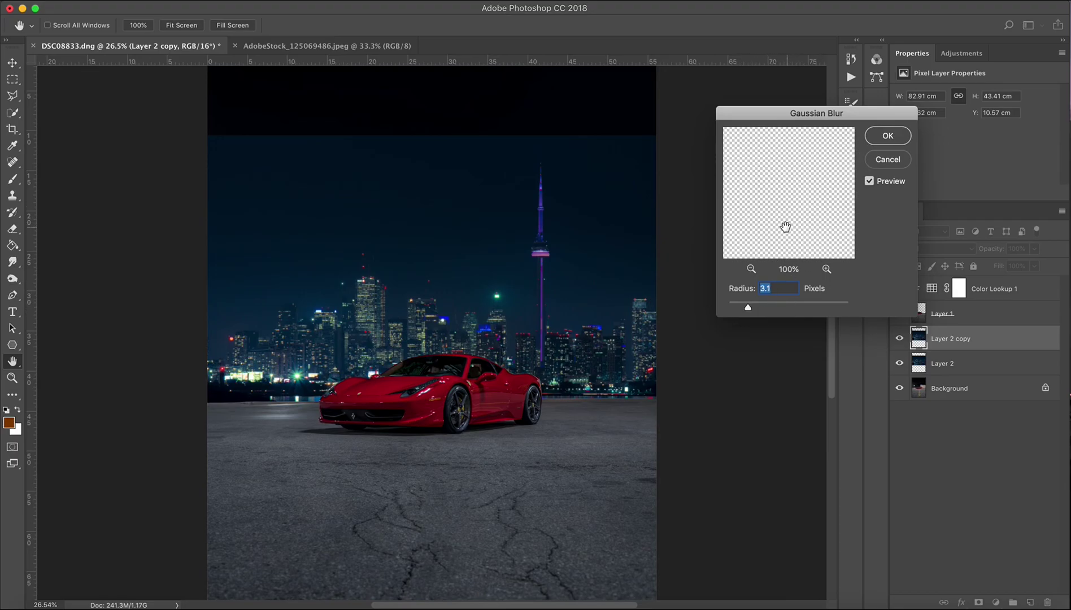
pyautogui.moveTo(749, 309); pyautogui.dragTo(744, 309)
pyautogui.press('Return')
pyautogui.press('j')
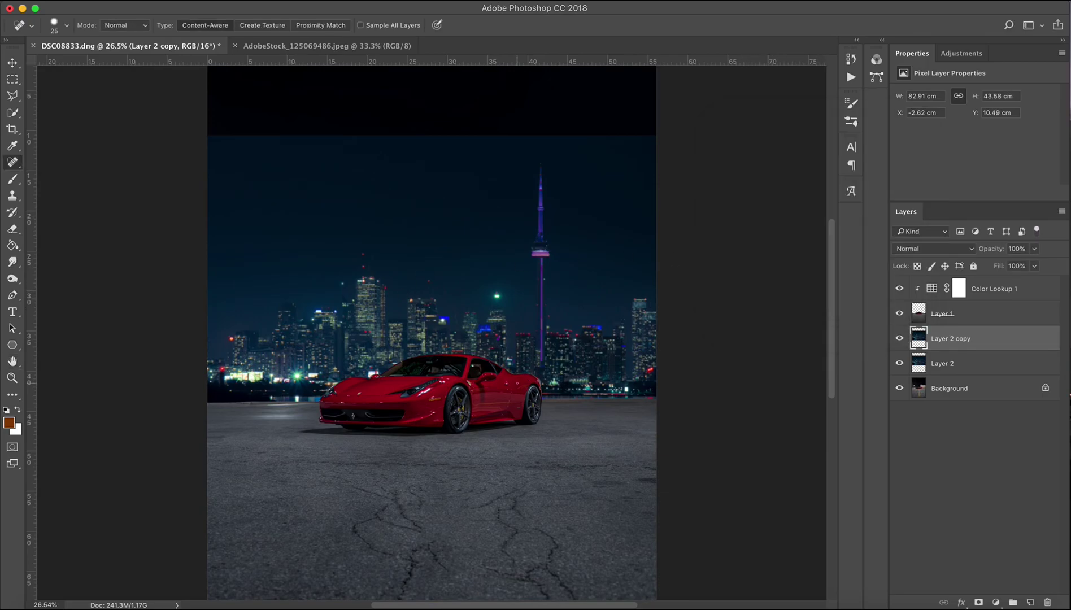
# Add a white layer mask to Layer 1, which holds the car and pavement
pyautogui.scroll(3, 508, 378)
pyautogui.scroll(3, 510, 383)
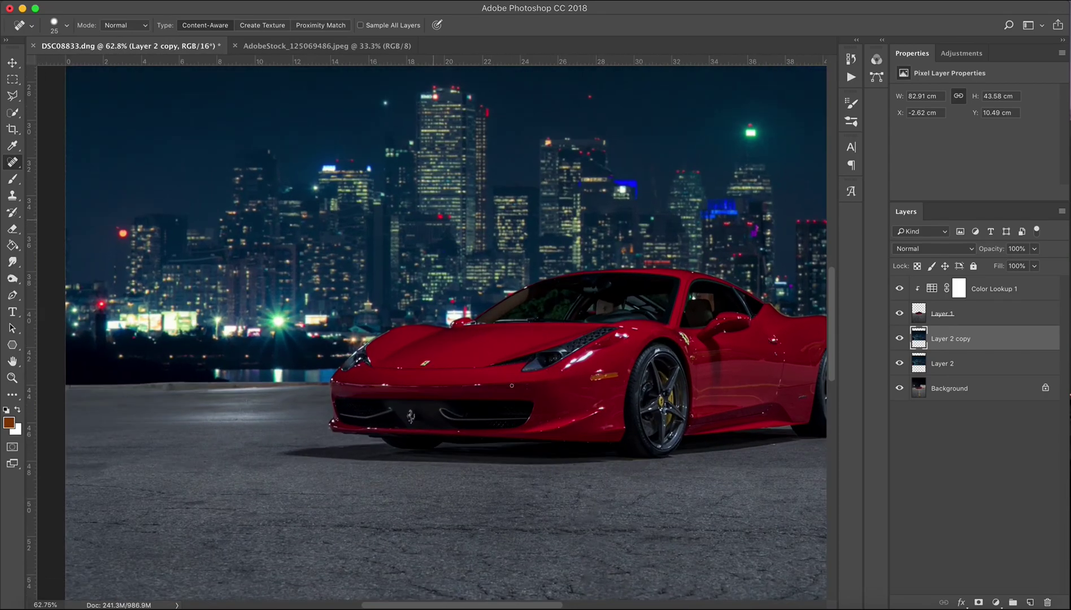
pyautogui.hscroll(-5, 511, 386)
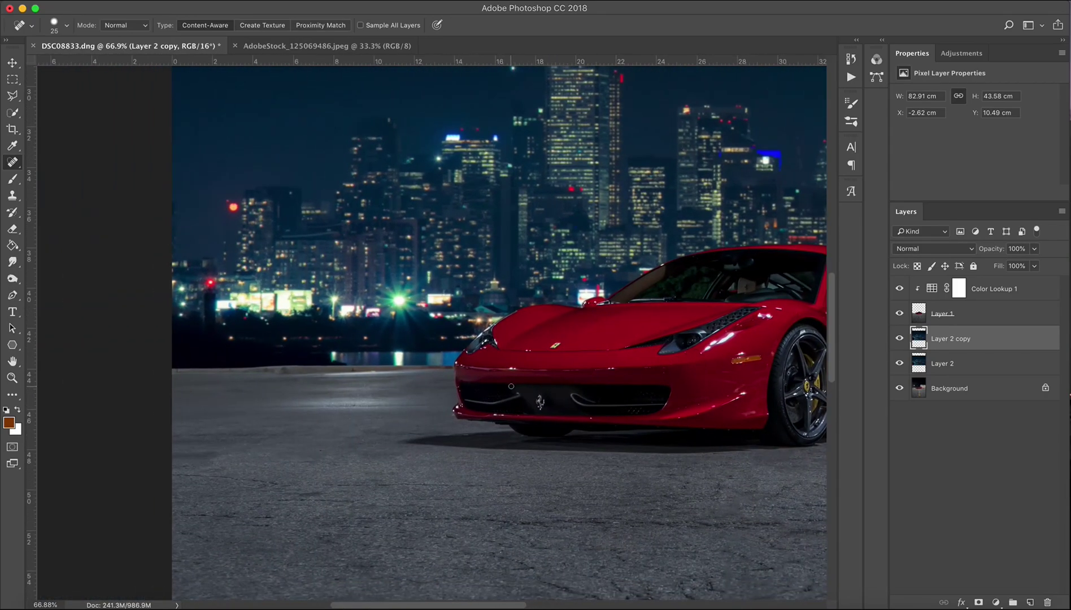
pyautogui.click(976, 320)
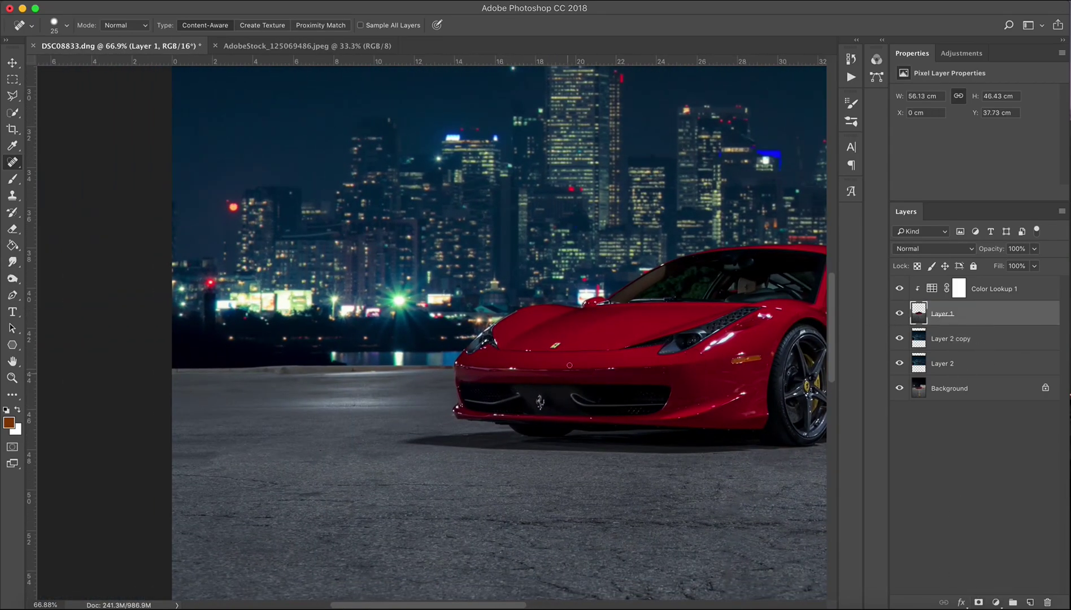
pyautogui.click(979, 602)
# Soften the pavement's far edge beside the car's front by painting the Layer 1 mask with an 80 px black brush at 39% opacity
pyautogui.press('b')
pyautogui.moveTo(266, 25); pyautogui.dragTo(218, 44)
pyautogui.press(']')
pyautogui.moveTo(203, 362); pyautogui.dragTo(408, 365)
pyautogui.moveTo(266, 24); pyautogui.dragTo(233, 44)
pyautogui.moveTo(175, 362); pyautogui.dragTo(455, 361)
pyautogui.press(']')
pyautogui.press(']')
pyautogui.press(']')
pyautogui.press(']')
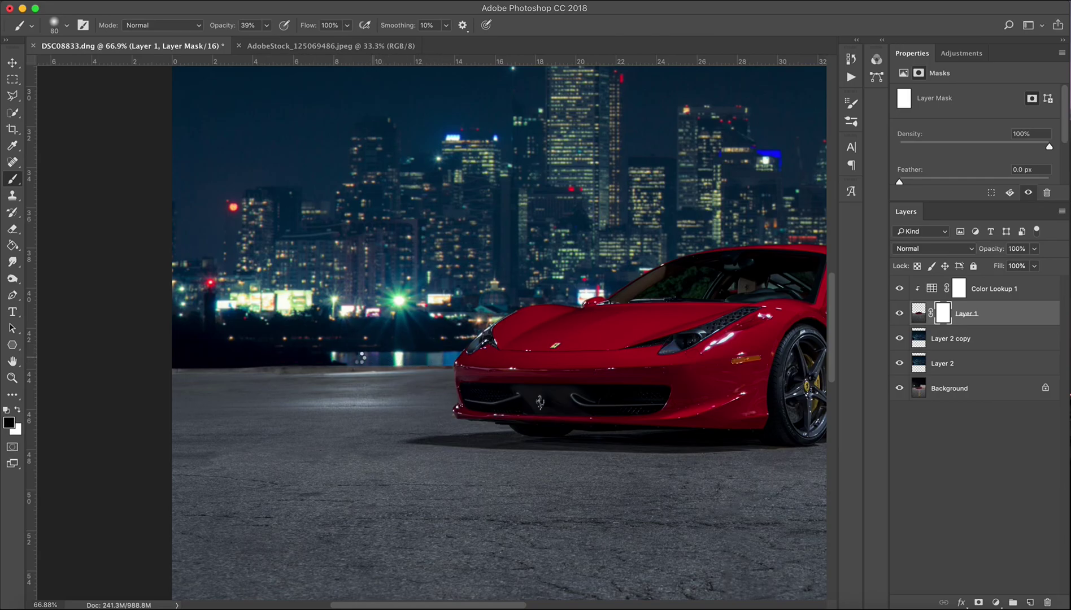
pyautogui.moveTo(332, 360)
pyautogui.mouseDown()
pyautogui.moveTo(210, 363)
pyautogui.moveTo(420, 360)
pyautogui.mouseUp()
# Soften the pavement's far edge behind the car's rear wheel on the Layer 1 mask with the same brush
pyautogui.press('super+minus')
pyautogui.press('super+minus')
pyautogui.hscroll(10, 361, 412)
pyautogui.scroll(5, 432, 395)
pyautogui.hscroll(2, 556, 334)
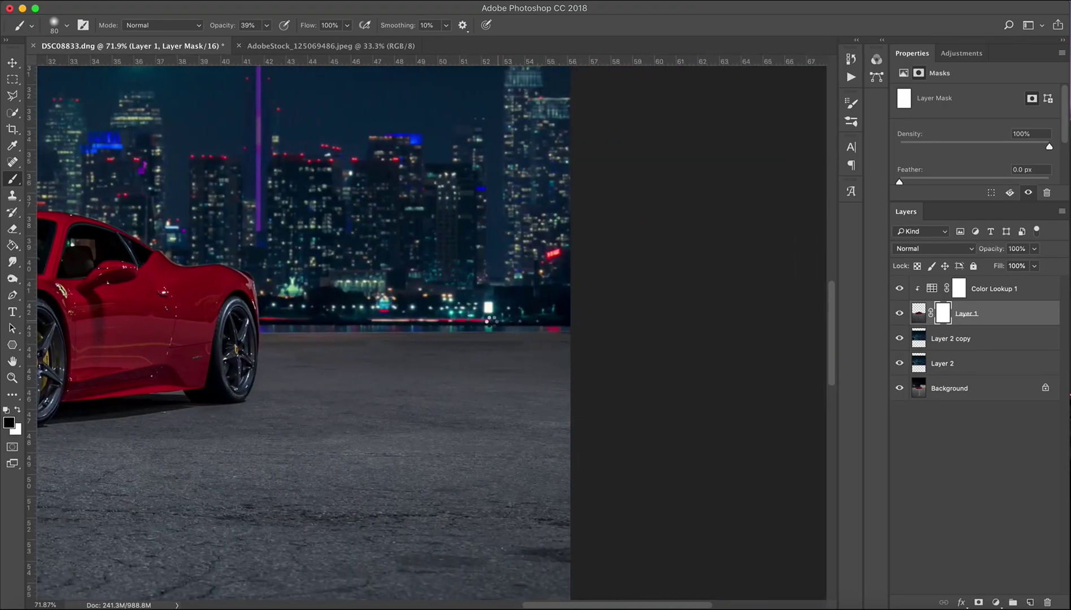
pyautogui.moveTo(462, 325); pyautogui.dragTo(420, 325)
# Stamp all visible layers into a new merged layer at the top of the stack
pyautogui.scroll(-5, 607, 325)
pyautogui.click(899, 289)
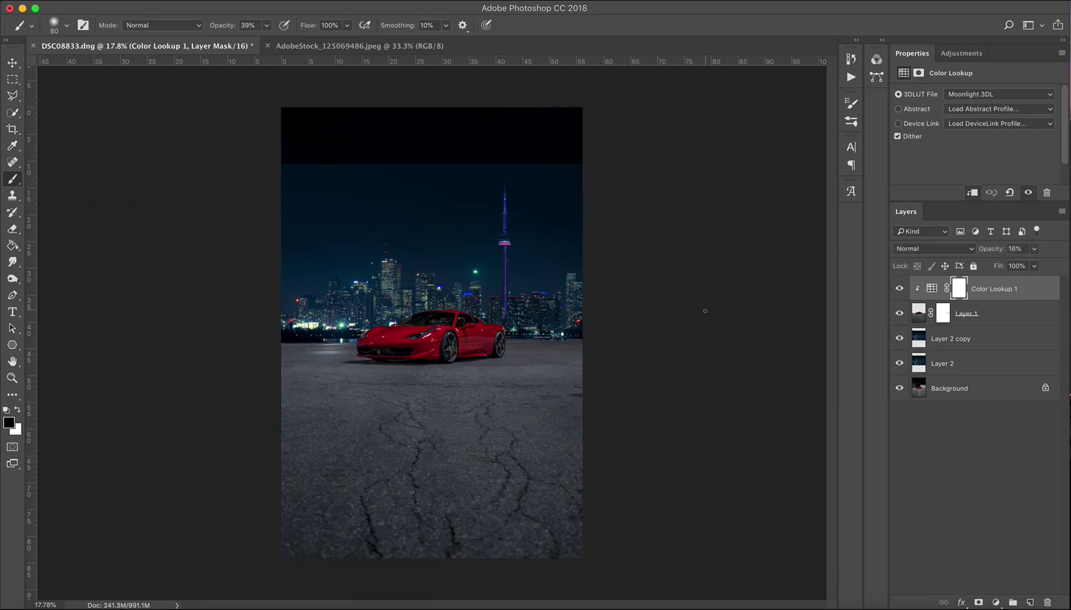
pyautogui.scroll(2, 708, 315)
pyautogui.press('super+alt+shift+e')
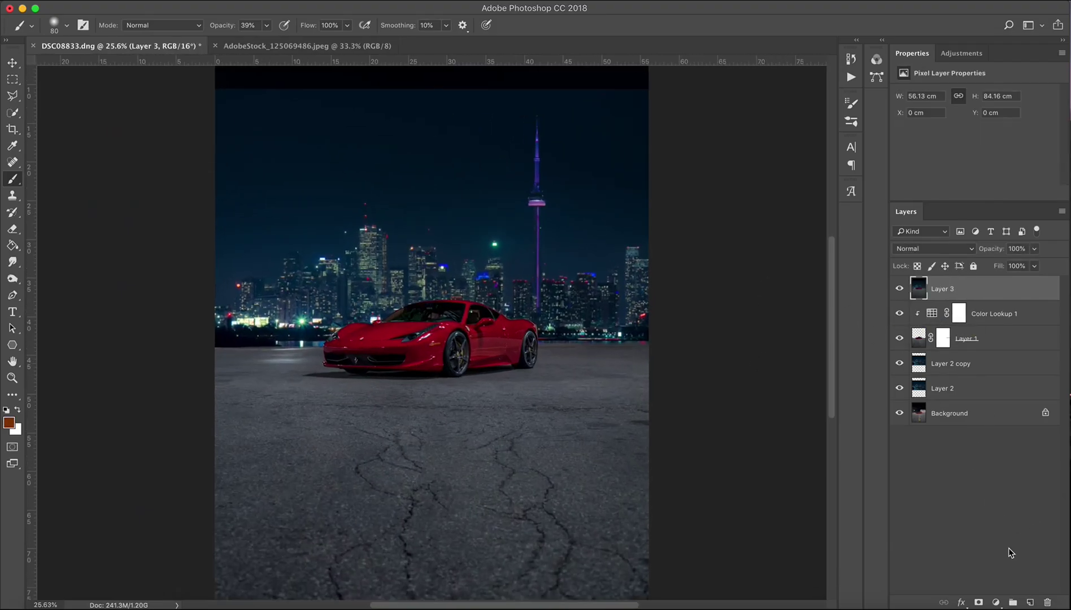
# Add a Brightness/Contrast adjustment clipped to the merged layer with Brightness -33 and Contrast 23
pyautogui.click(996, 602)
pyautogui.click(1012, 398)
pyautogui.moveTo(974, 125); pyautogui.dragTo(958, 129)
pyautogui.press('super+alt+g')
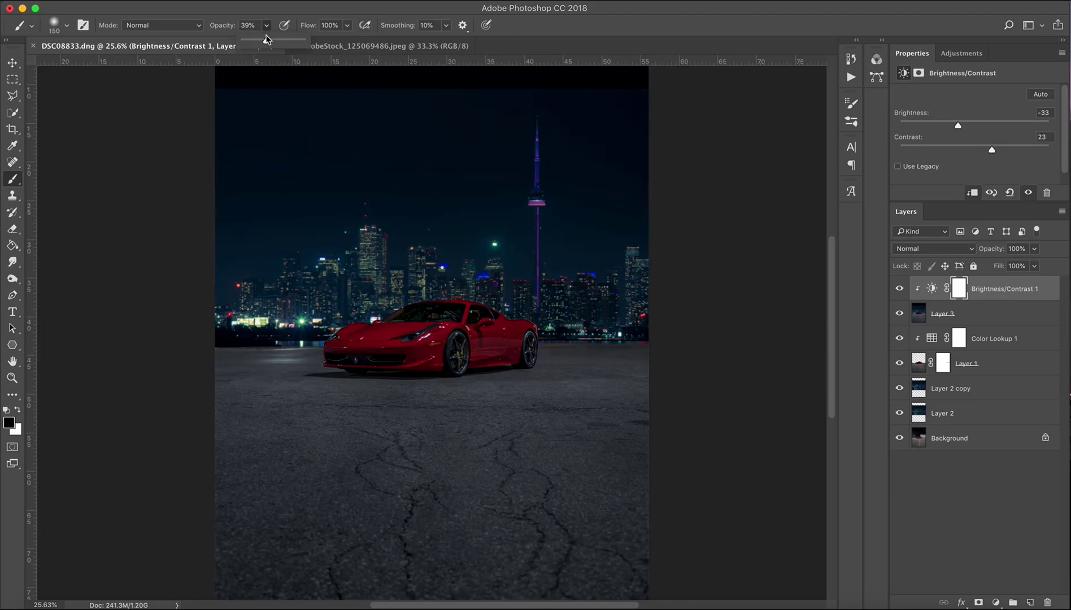
# Paint the car out of the Brightness/Contrast mask with a 150 px black brush at 100% opacity
pyautogui.press('0')
pyautogui.press(']')
pyautogui.press(']')
pyautogui.press(']')
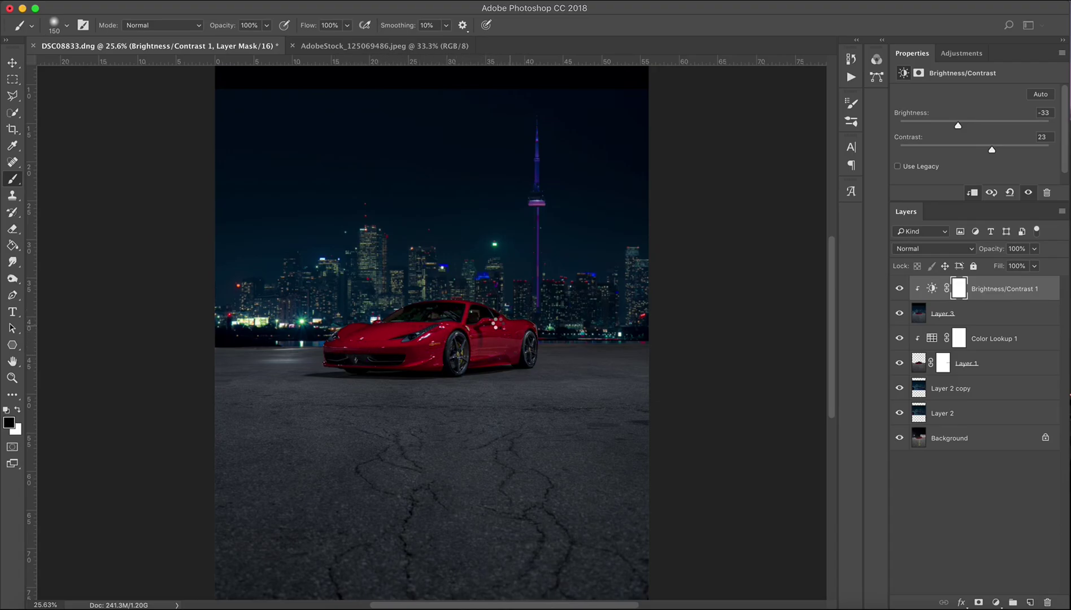
pyautogui.moveTo(342, 345)
pyautogui.mouseDown()
pyautogui.moveTo(413, 362)
pyautogui.moveTo(457, 359)
pyautogui.mouseUp()
pyautogui.scroll(5, 454, 360)
pyautogui.scroll(4, 648, 354)
pyautogui.scroll(-1, 649, 353)
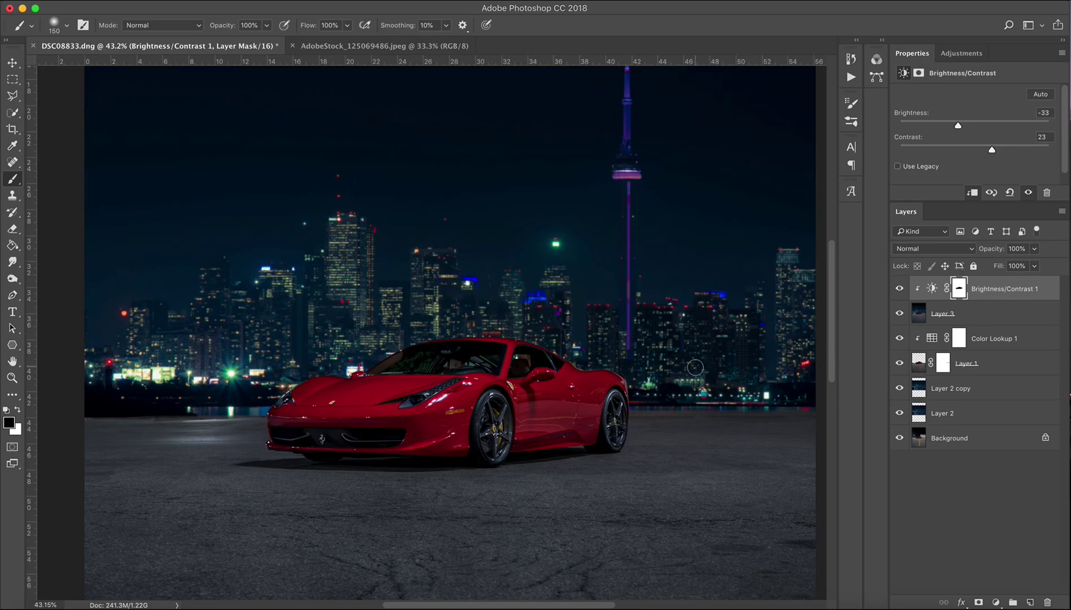
# Compare the scene with and without the Brightness/Contrast adjustment and set its brightness to -15
pyautogui.click(898, 289)
pyautogui.click(898, 289)
pyautogui.scroll(-1, 630, 305)
pyautogui.scroll(-4, 631, 305)
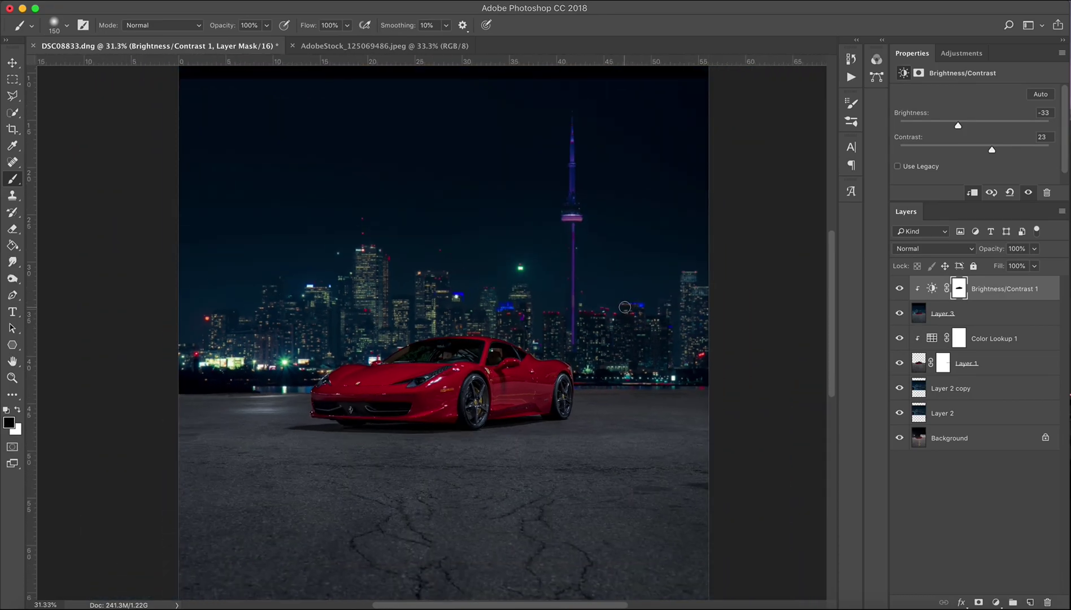
pyautogui.click(899, 290)
pyautogui.click(899, 290)
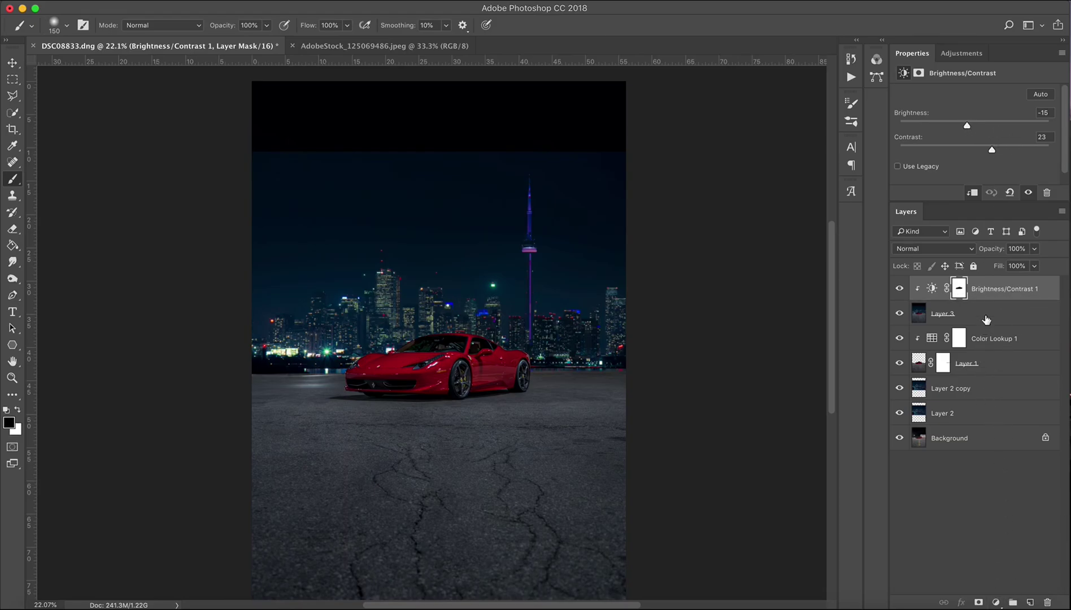
# Add a Color Lookup adjustment clipped to Layer 3 using the filmstock_50.3dl LUT, at 15% opacity
pyautogui.click(987, 318)
pyautogui.click(996, 602)
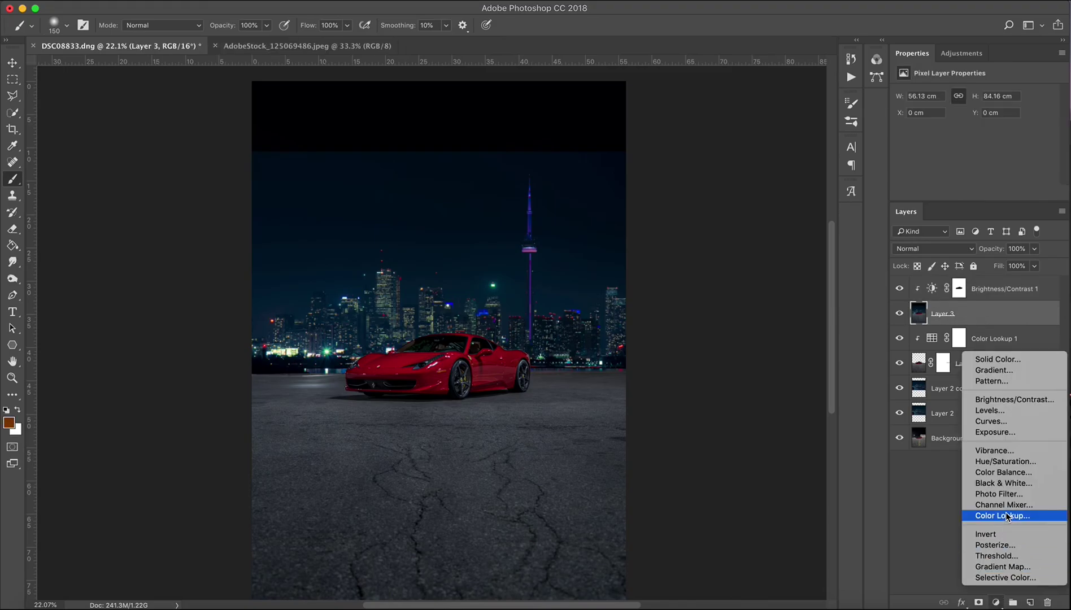
pyautogui.click(1003, 515)
pyautogui.click(980, 98)
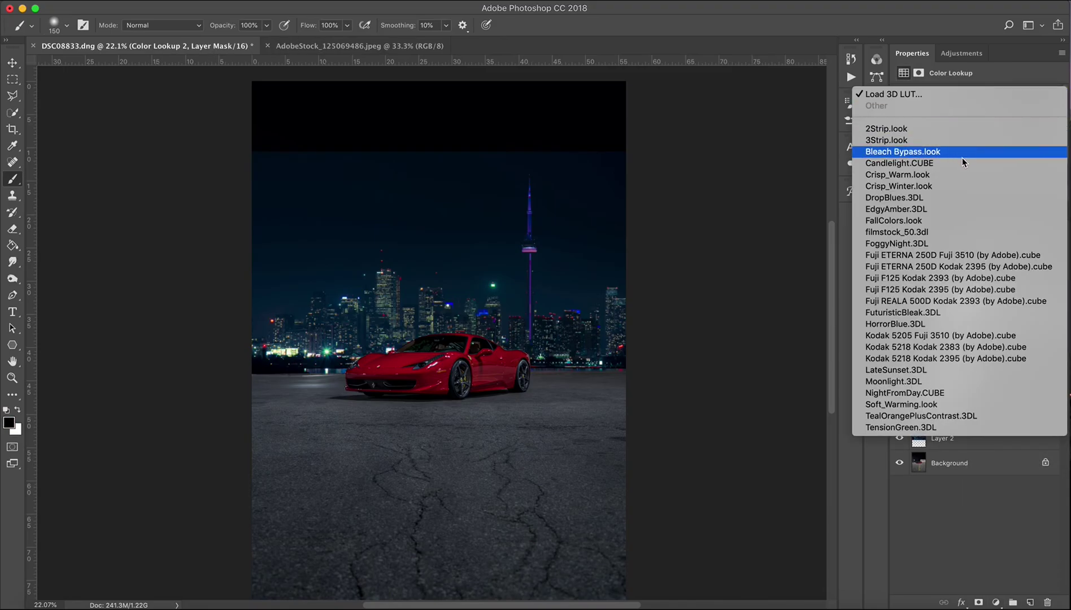
pyautogui.click(956, 234)
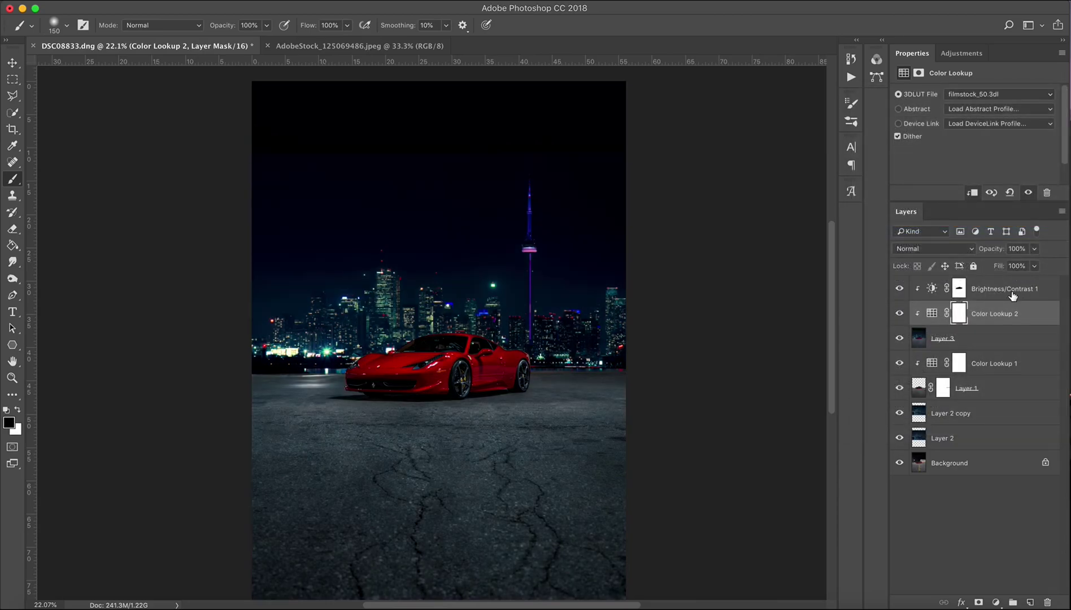
pyautogui.moveTo(1034, 250); pyautogui.dragTo(979, 267)
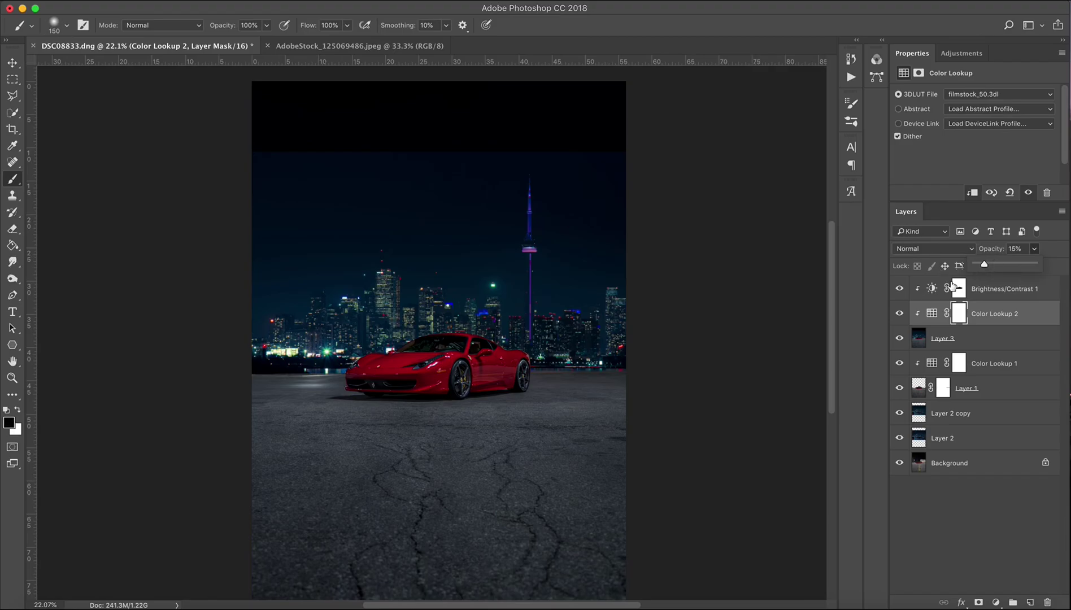
# Examine the color grading on the car, skyline and pavement up close
pyautogui.scroll(4, 688, 261)
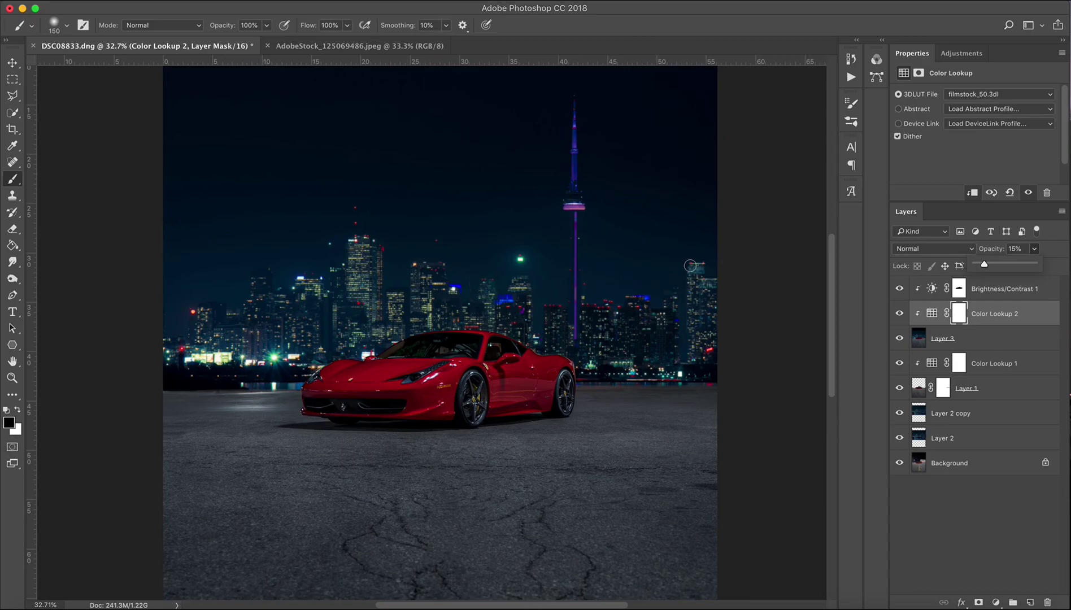
pyautogui.scroll(5, 690, 268)
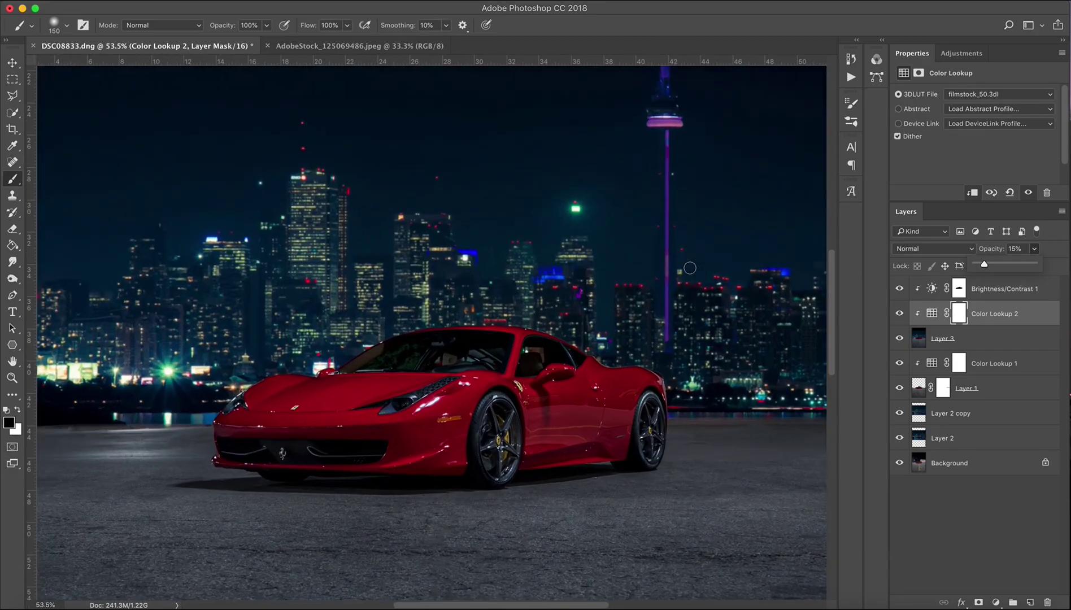
pyautogui.hscroll(-5, 691, 271)
pyautogui.hscroll(2, 691, 272)
pyautogui.hscroll(4, 690, 272)
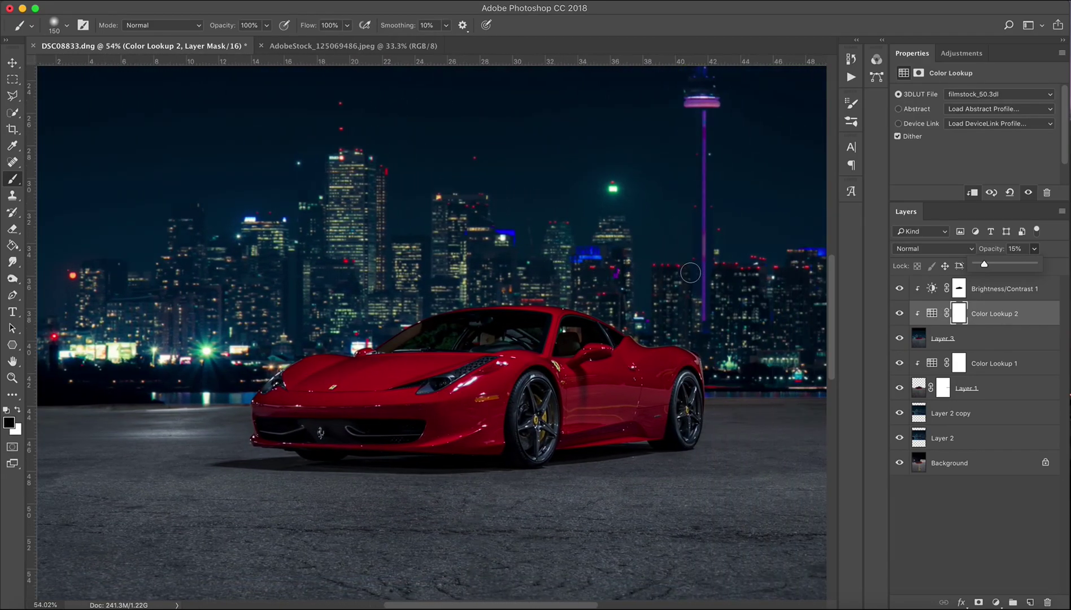
pyautogui.scroll(-2, 690, 273)
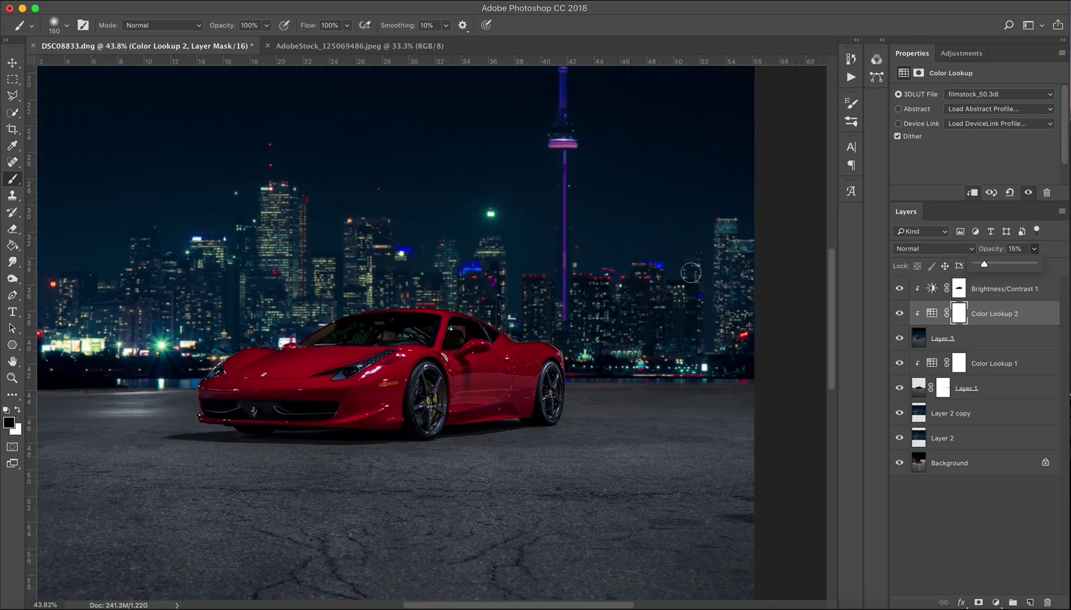
pyautogui.hscroll(-3, 690, 273)
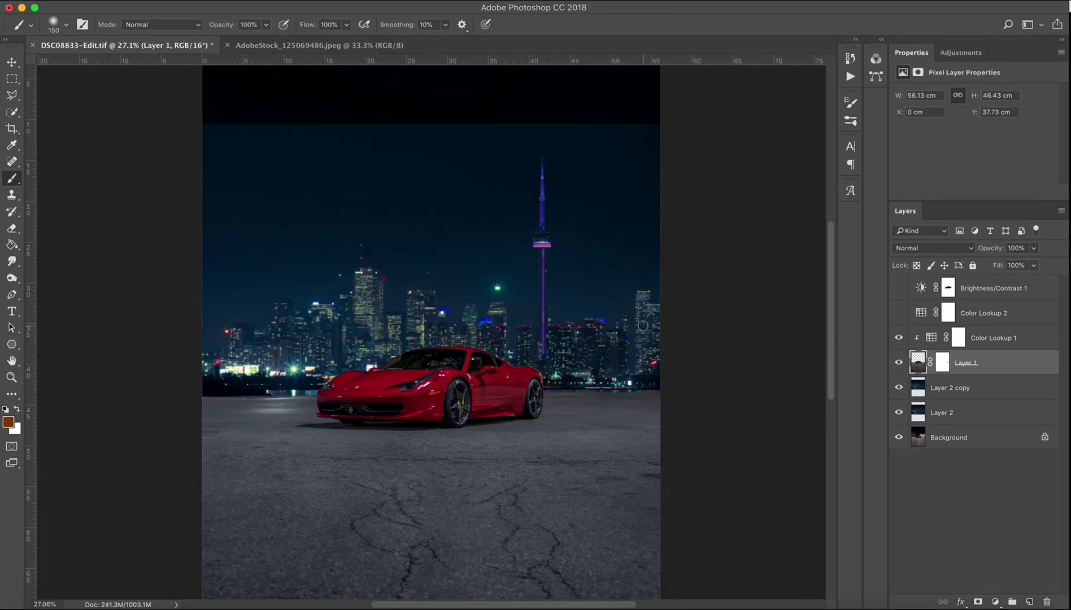
# Outline the trees seen through the windshield with the Pen tool and convert the path to a selection
pyautogui.scroll(8, 430, 359)
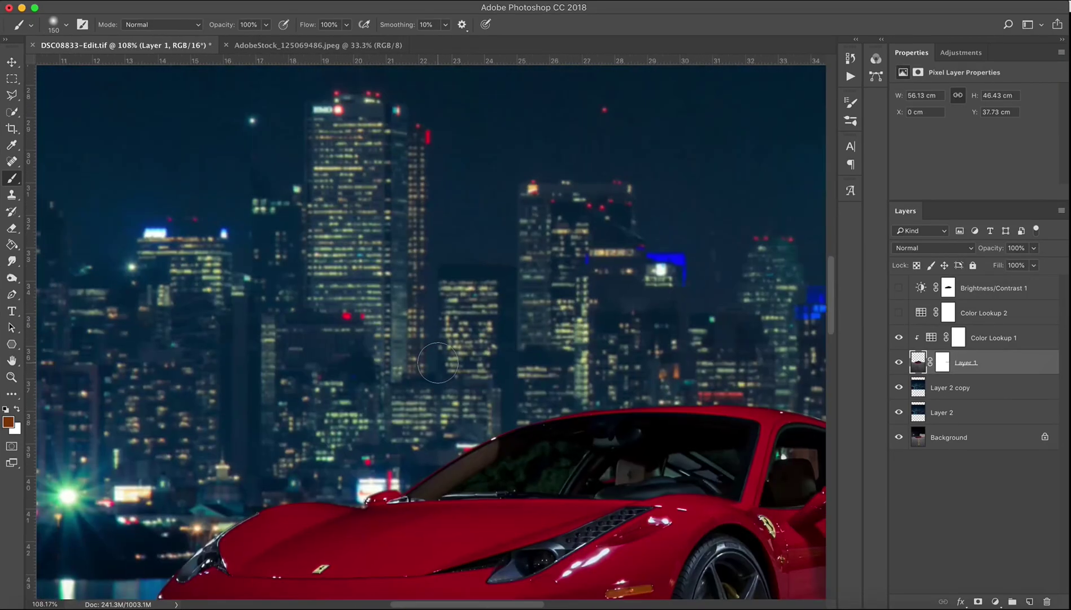
pyautogui.click(519, 212)
pyautogui.moveTo(464, 232); pyautogui.dragTo(429, 249)
pyautogui.moveTo(283, 340); pyautogui.dragTo(250, 361)
pyautogui.click(276, 348)
pyautogui.click(402, 343)
pyautogui.click(438, 338)
pyautogui.click(444, 336)
pyautogui.click(448, 342)
pyautogui.click(552, 349)
pyautogui.rightClick(534, 256)
pyautogui.click(576, 308)
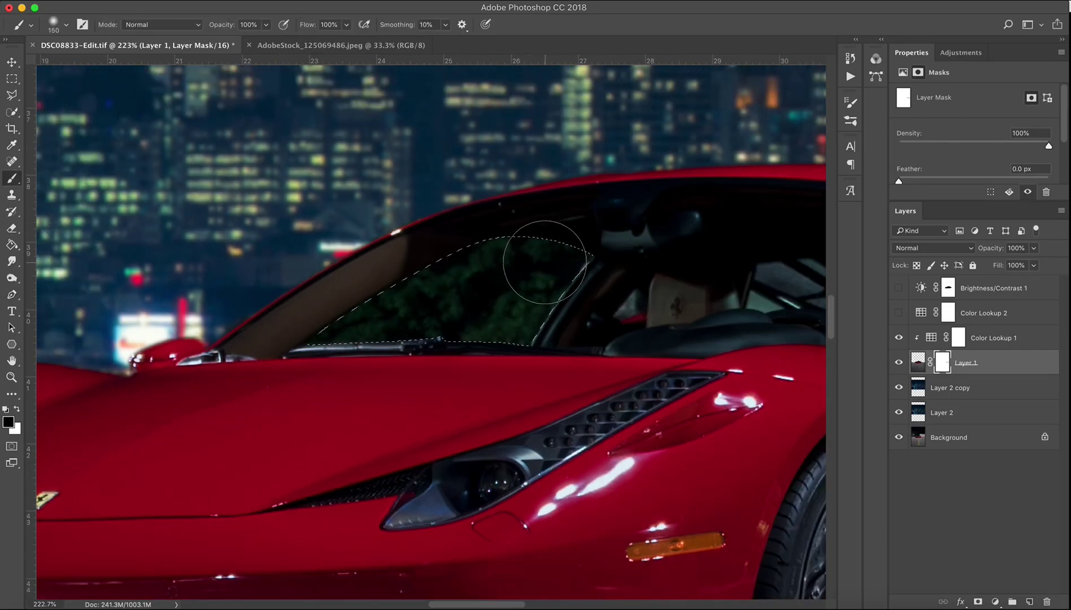
# Add a new layer beneath Color Lookup 2, paint the selected windshield area black at 26% opacity, and deselect
pyautogui.scroll(-3, 591, 258)
pyautogui.click(1001, 317)
pyautogui.click(1029, 602)
pyautogui.moveTo(973, 314); pyautogui.dragTo(975, 348)
pyautogui.press('d')
pyautogui.moveTo(266, 25); pyautogui.dragTo(224, 44)
pyautogui.moveTo(395, 322); pyautogui.dragTo(497, 294)
pyautogui.scroll(-3, 432, 330)
pyautogui.scroll(-1, 515, 284)
pyautogui.press('super+d')
# Outline a second see-through area of the car's glass with the Pen tool and convert it to a selection
pyautogui.scroll(5, 574, 328)
pyautogui.click(943, 387)
pyautogui.press('p')
pyautogui.click(472, 313)
pyautogui.click(491, 255)
pyautogui.click(387, 261)
pyautogui.click(472, 313)
pyautogui.rightClick(456, 271)
pyautogui.click(491, 325)
# Paint the second selected glass area black using the Layer 1 mask and Layer 3, and deselect
pyautogui.press('b')
pyautogui.moveTo(456, 274)
pyautogui.mouseDown()
pyautogui.moveTo(476, 271)
pyautogui.moveTo(486, 288)
pyautogui.mouseUp()
pyautogui.click(972, 338)
pyautogui.press('super+d')
# Outline the bright gap around the headrest in the side window with the Pen tool and convert it to a selection
pyautogui.scroll(-3, 585, 293)
pyautogui.scroll(4, 508, 283)
pyautogui.press('p')
pyautogui.click(498, 427)
pyautogui.moveTo(511, 417); pyautogui.dragTo(517, 409)
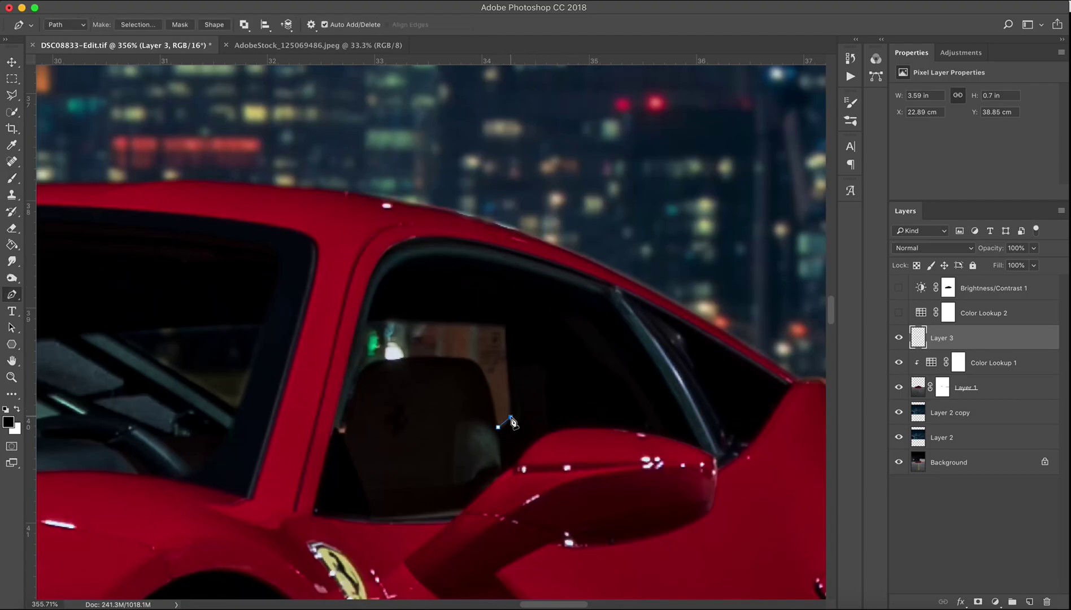
pyautogui.click(507, 351)
pyautogui.click(505, 329)
pyautogui.click(401, 322)
pyautogui.click(369, 323)
pyautogui.click(352, 379)
pyautogui.click(347, 402)
pyautogui.click(367, 366)
pyautogui.click(420, 358)
pyautogui.click(474, 361)
pyautogui.click(498, 427)
pyautogui.rightClick(484, 367)
pyautogui.click(506, 423)
# Darken the selected gap around the side window's headrest on Layer 3 with the black brush and deselect
pyautogui.click(942, 387)
pyautogui.press('b')
pyautogui.click(971, 337)
pyautogui.moveTo(457, 366)
pyautogui.mouseDown()
pyautogui.moveTo(508, 390)
pyautogui.moveTo(495, 412)
pyautogui.mouseUp()
pyautogui.press('super+d')
# Stamp all visible layers into a new layer above Layer 3 and show Color Lookup 2 and Brightness/Contrast 1
pyautogui.scroll(-10, 437, 332)
pyautogui.press('super+alt+shift+e')
pyautogui.scroll(1, 532, 341)
pyautogui.click(899, 313)
pyautogui.click(898, 288)
pyautogui.scroll(-2, 644, 292)
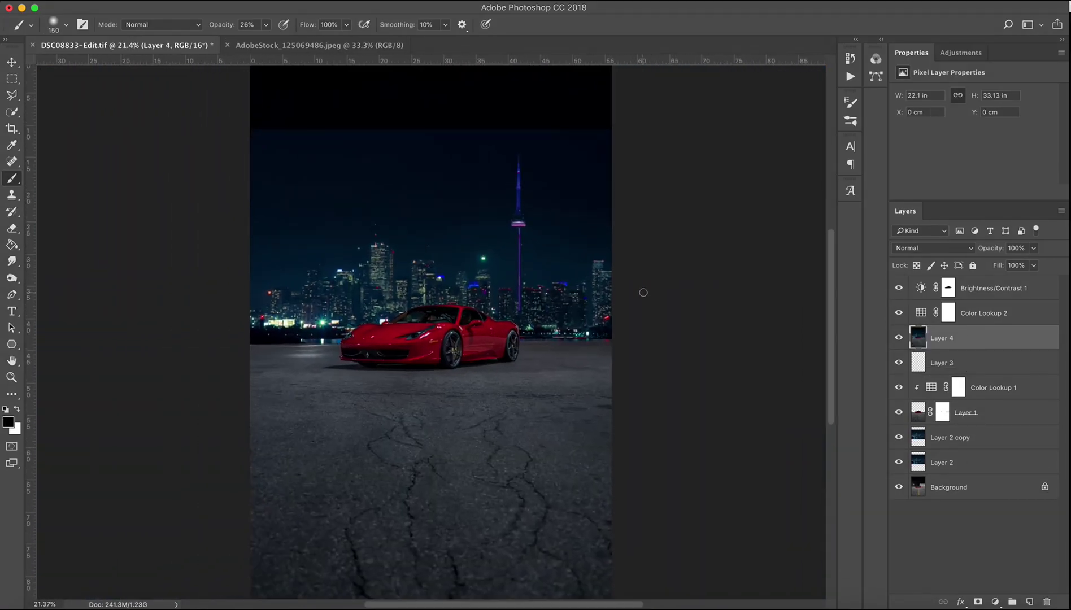
# Save the layered composite DSC08833-Edit.tif
pyautogui.scroll(2, 644, 292)
pyautogui.scroll(-1, 362, 286)
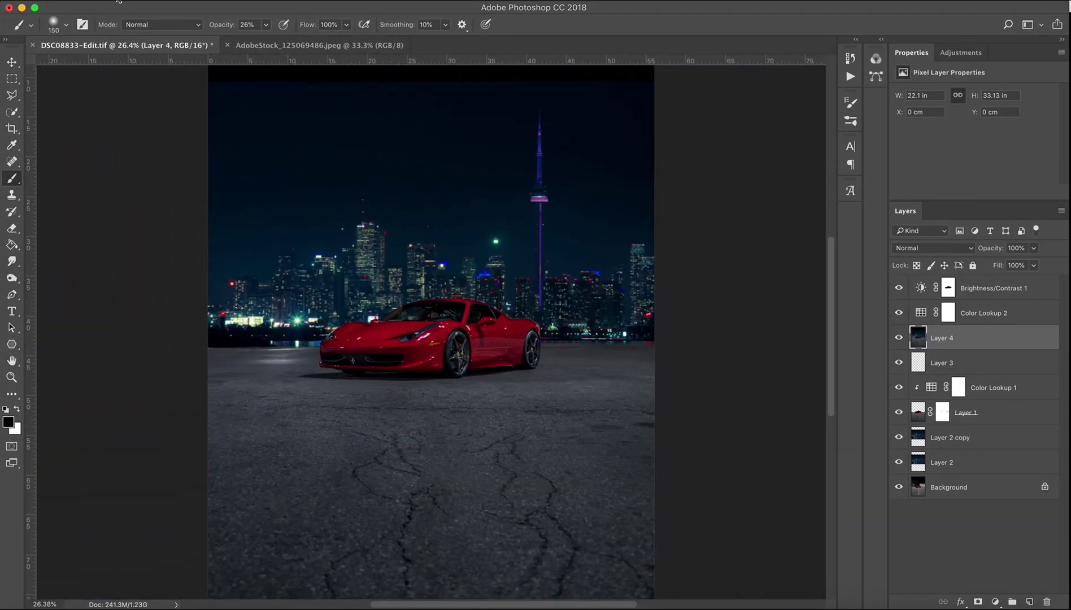
pyautogui.click(146, 4)
pyautogui.click(167, 111)
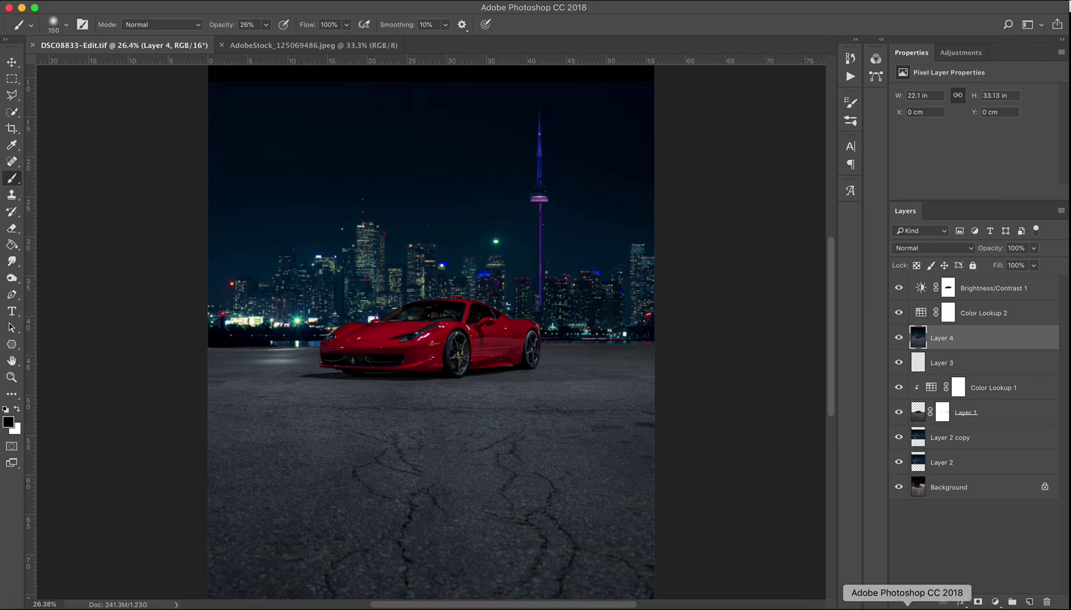
# Switch to Lightroom Classic and apply the 458night preset to DSC08833-Edit.tif
pyautogui.click(873, 604)
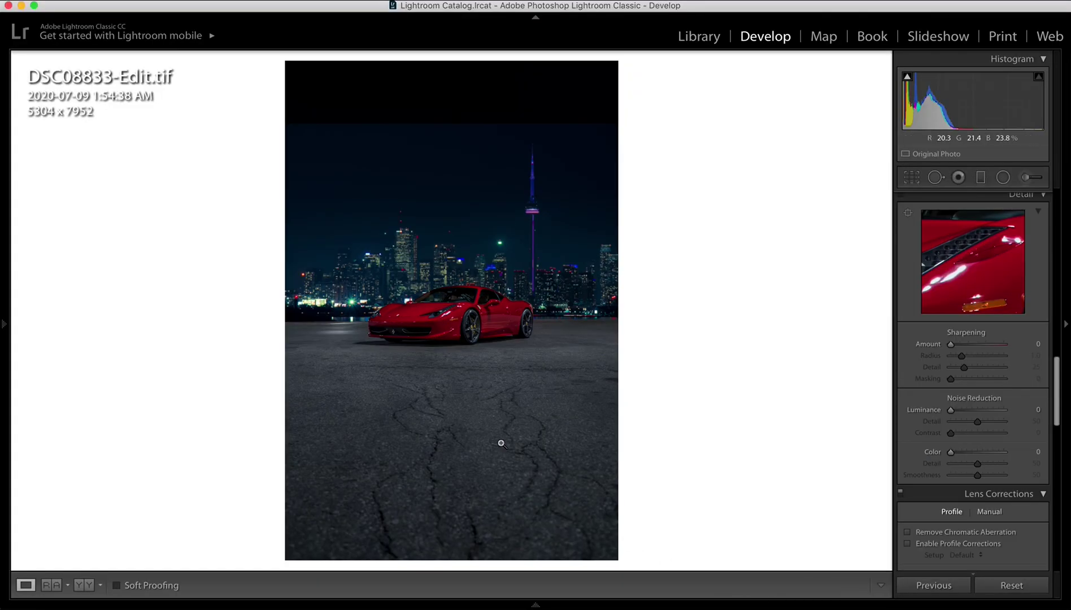
pyautogui.moveTo(4, 333)
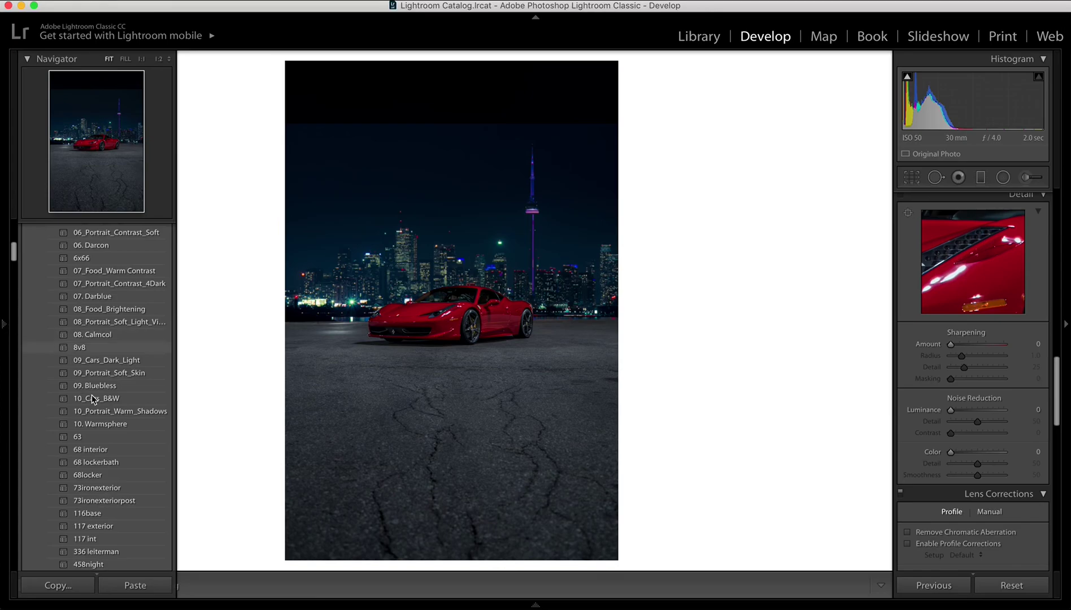
pyautogui.click(107, 566)
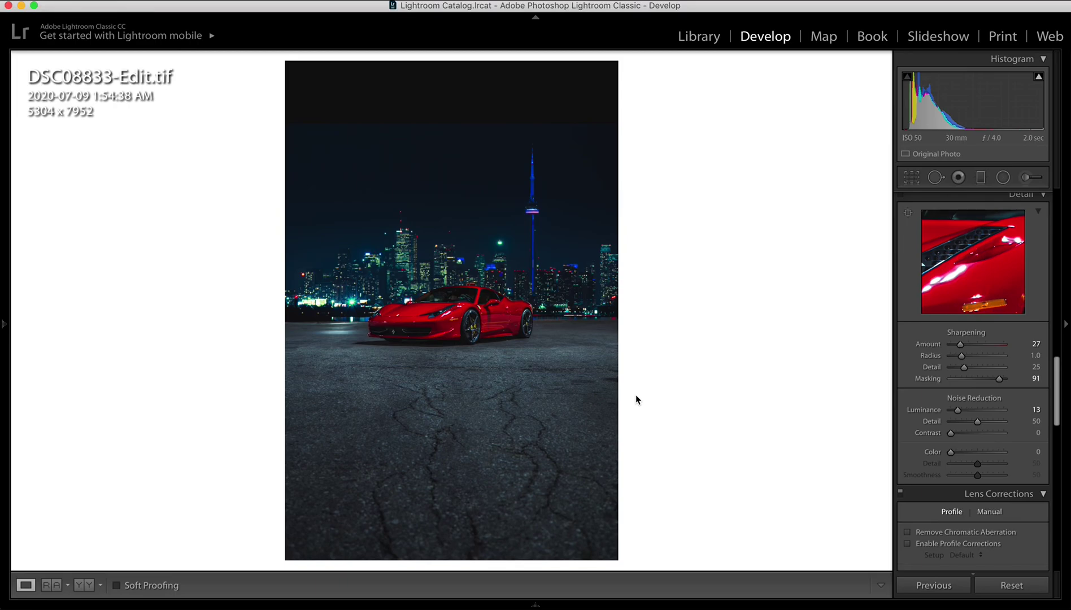
# Crop the photo to a 4 x 5 / 8 x 10 aspect of about 3784 x 4730 around the car and tower
pyautogui.press('r')
pyautogui.click(1005, 220)
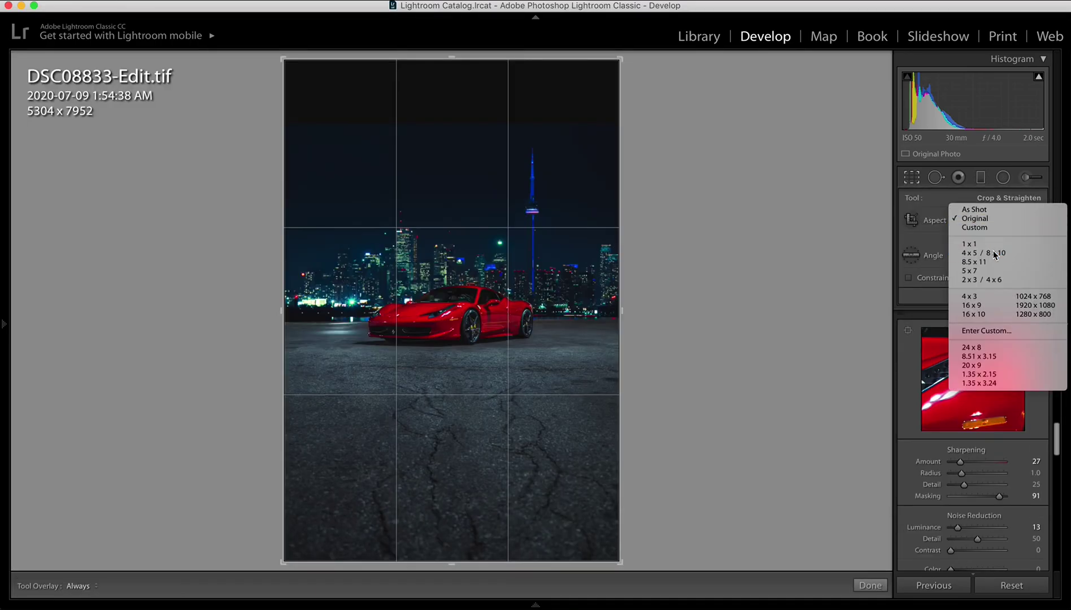
pyautogui.click(994, 255)
pyautogui.moveTo(621, 102); pyautogui.dragTo(582, 150)
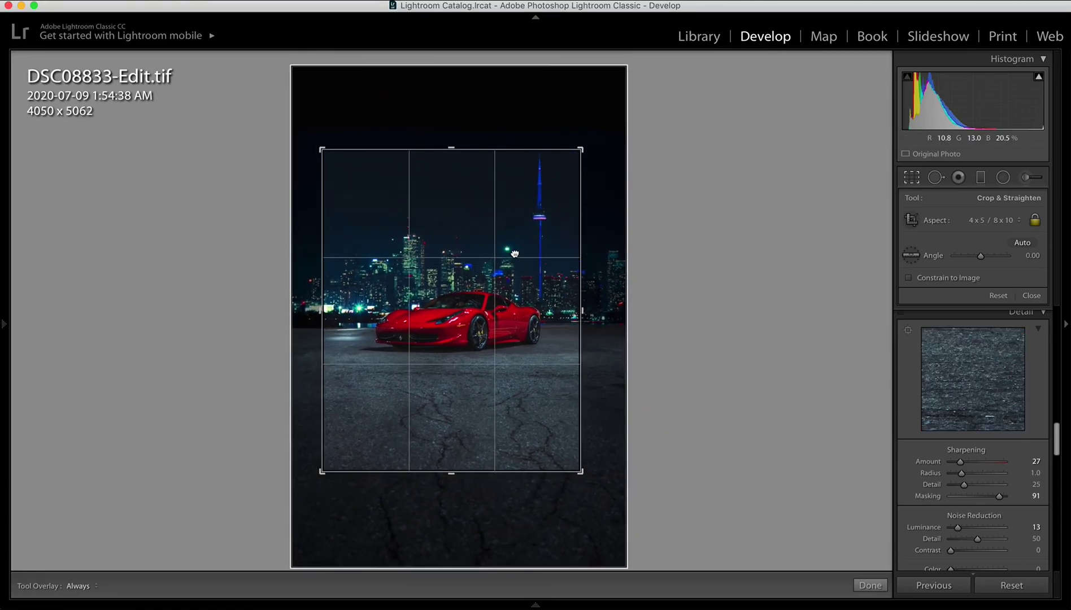
pyautogui.moveTo(514, 254)
pyautogui.mouseDown()
pyautogui.moveTo(520, 234)
pyautogui.moveTo(524, 266)
pyautogui.mouseUp()
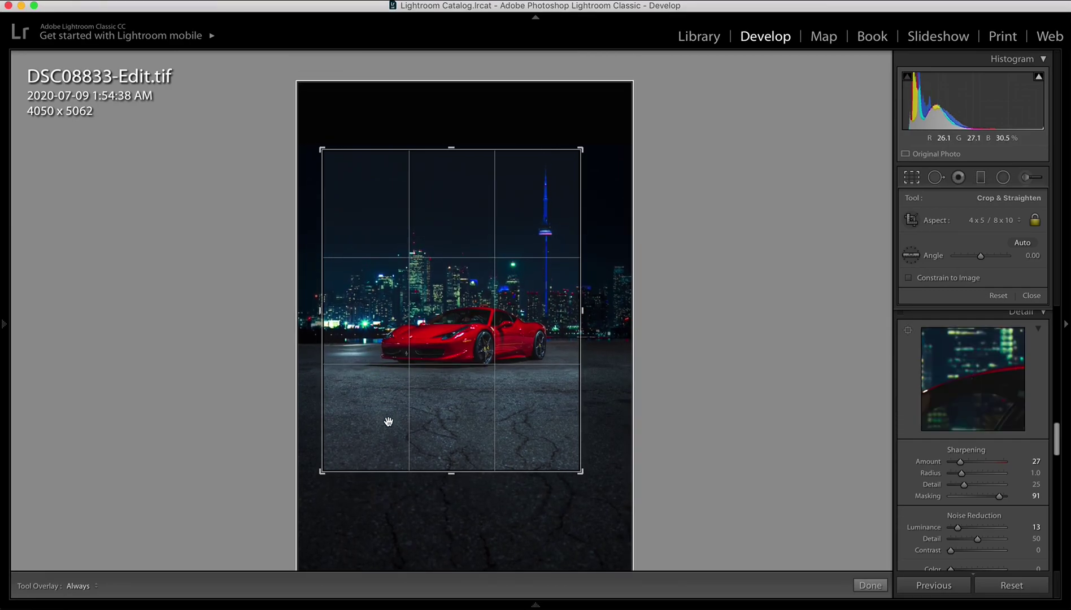
pyautogui.moveTo(324, 472); pyautogui.dragTo(333, 462)
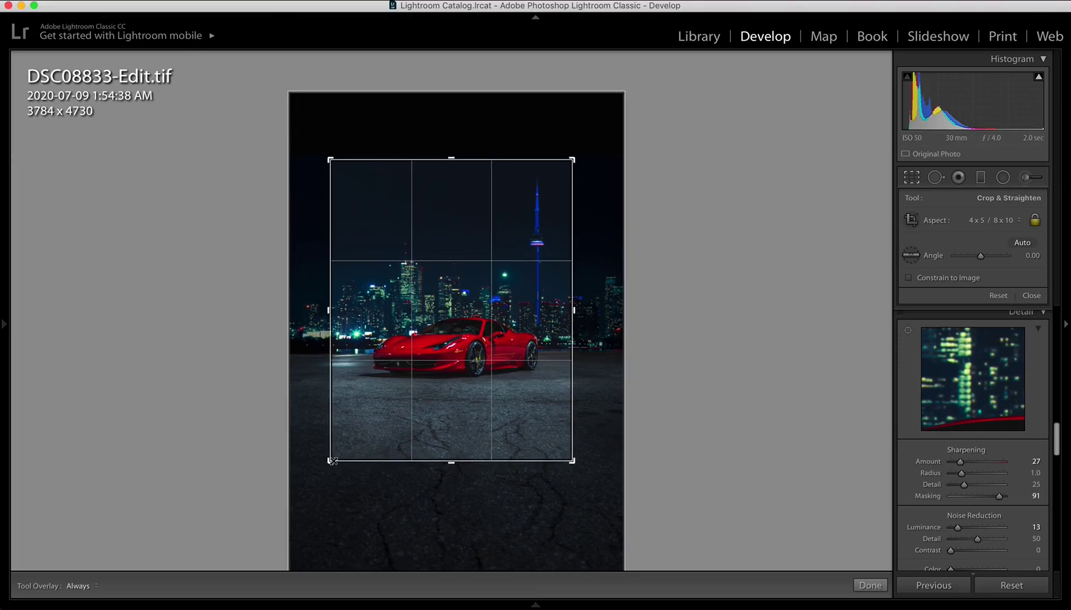
pyautogui.press('Return')
# Add a graduated filter over the foreground pavement, set its highlights to -73, and shift it toward the photo's lower edge
pyautogui.click(981, 177)
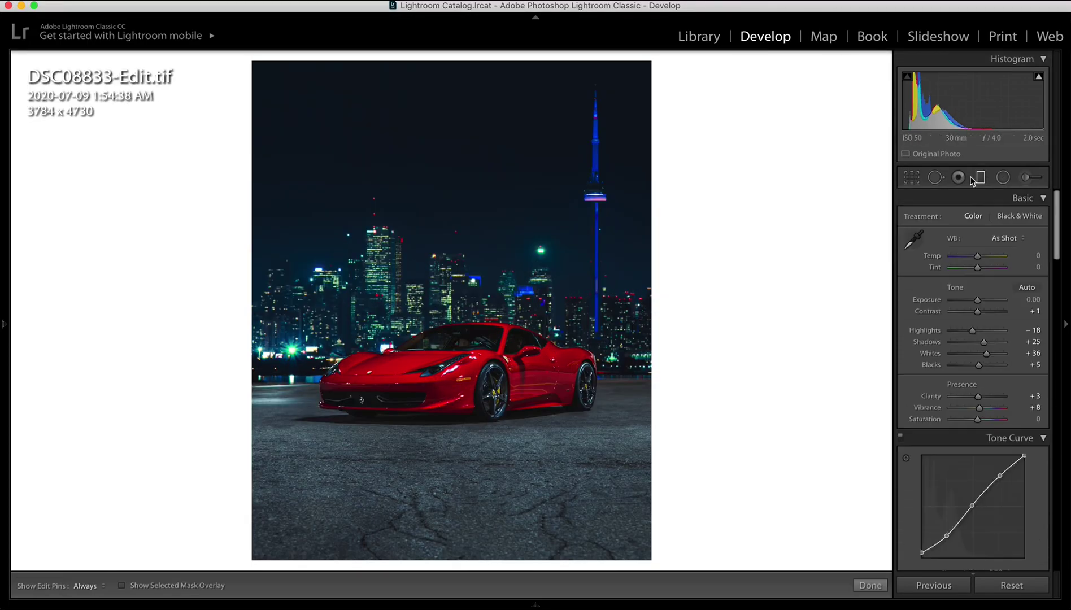
pyautogui.moveTo(449, 559); pyautogui.dragTo(449, 451)
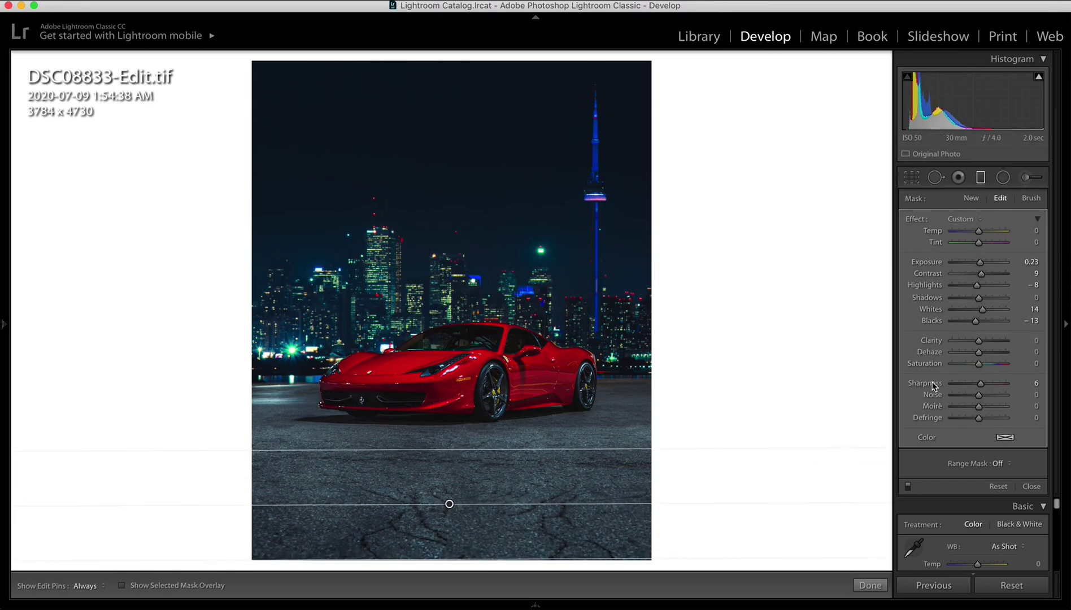
pyautogui.moveTo(974, 288); pyautogui.dragTo(957, 288)
pyautogui.moveTo(450, 504); pyautogui.dragTo(451, 535)
# Add a second graduated filter with highlights -73 down from the top of the sky and shift it upward
pyautogui.moveTo(446, 56); pyautogui.dragTo(448, 175)
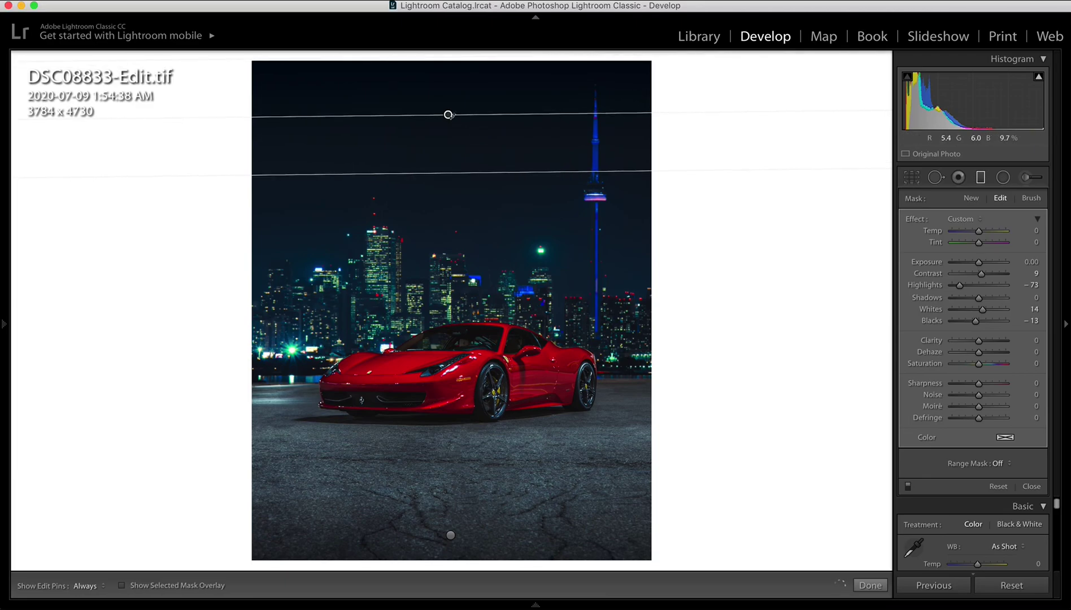
pyautogui.moveTo(446, 115); pyautogui.dragTo(452, 82)
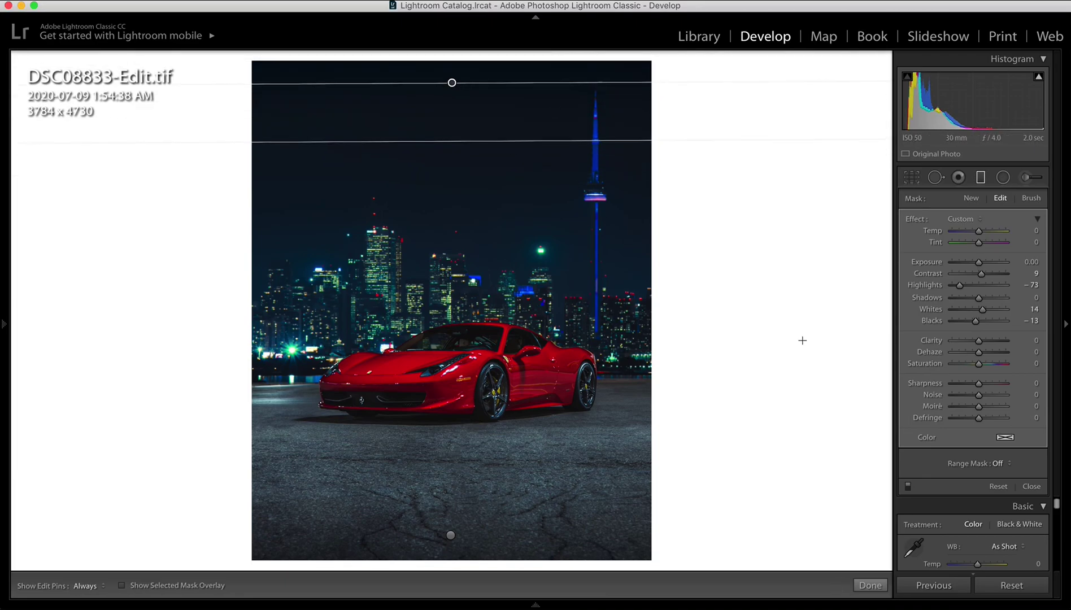
pyautogui.click(870, 585)
# Examine the graded car and background lights at close range
pyautogui.click(533, 358)
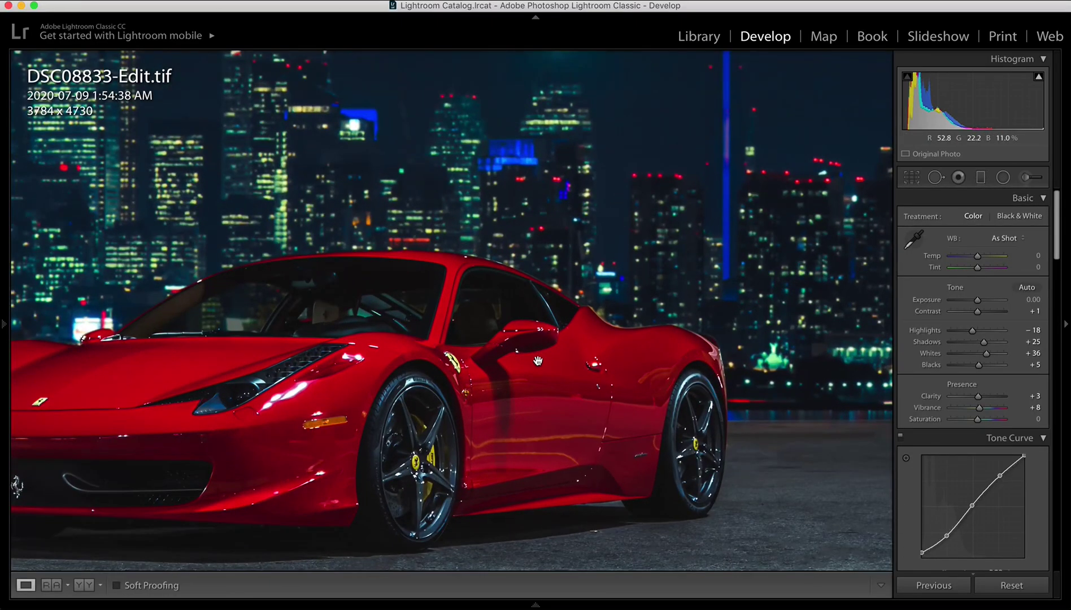
pyautogui.click(539, 356)
pyautogui.click(542, 357)
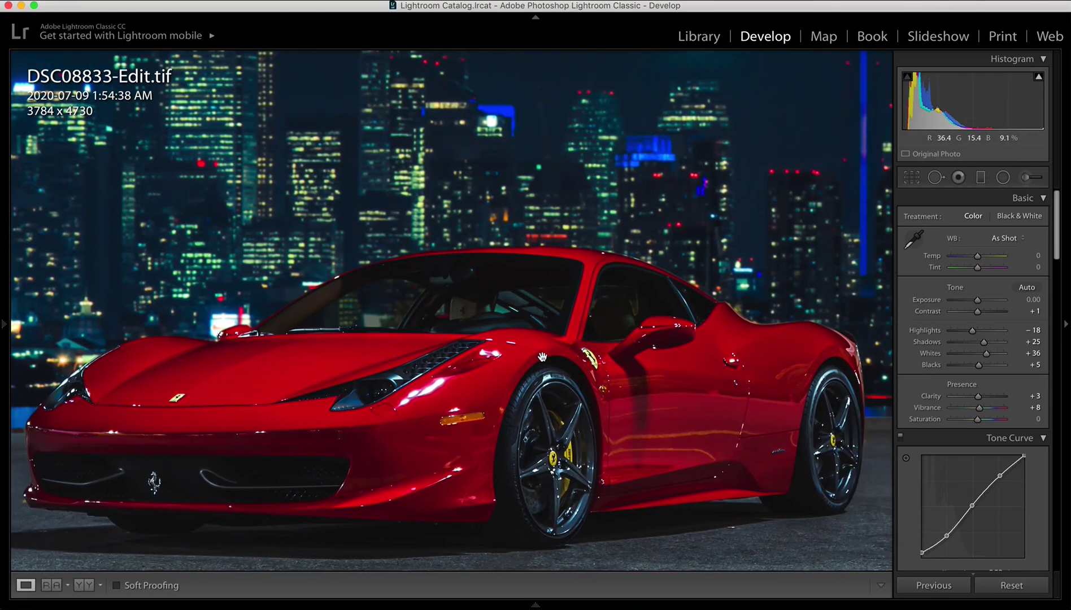
pyautogui.click(543, 358)
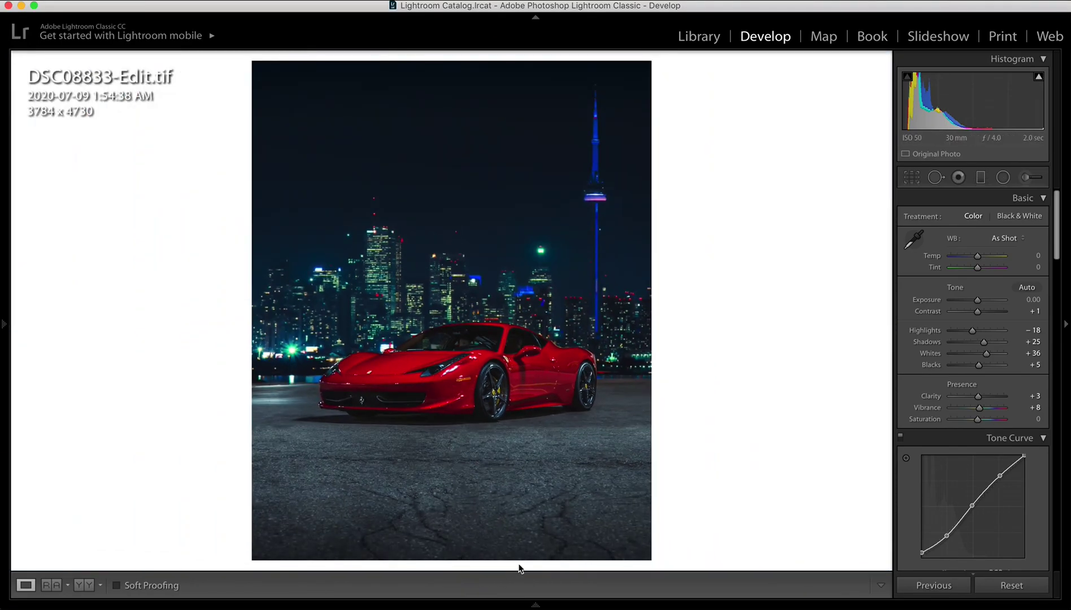
# Compare the edit side by side with the original DSC08833.dng as the reference photo, matching the car's size
pyautogui.hotkey('shift', 'r')
pyautogui.moveTo(535, 573); pyautogui.dragTo(315, 387)
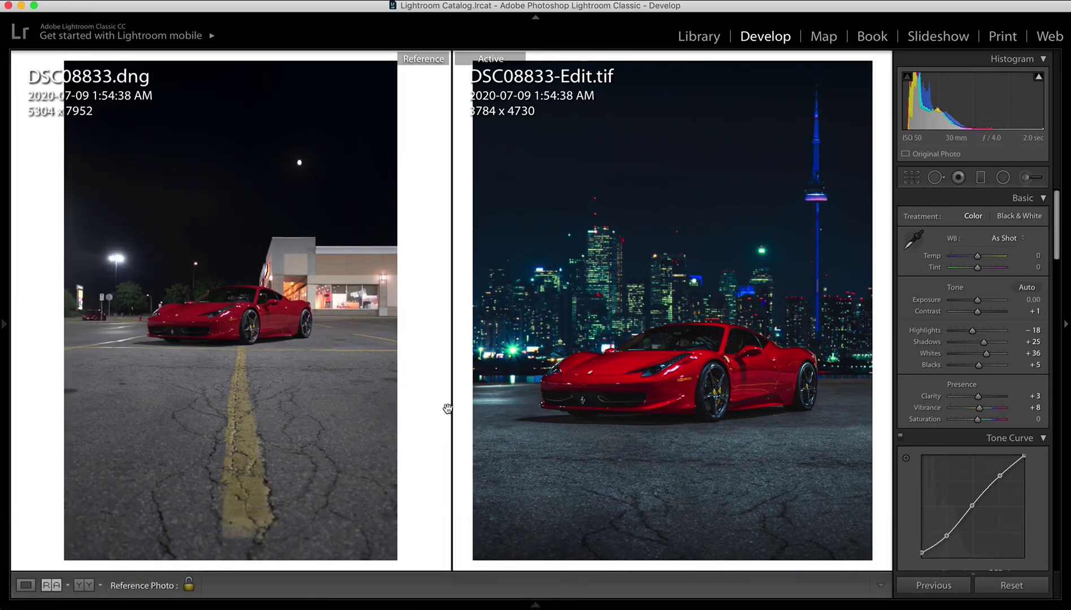
pyautogui.press('super+equal')
pyautogui.press('super+minus')
pyautogui.press('super+minus')
pyautogui.press('super+minus')
pyautogui.press('super+equal')
pyautogui.press('super+equal')
pyautogui.press('super+equal')
pyautogui.press('super+equal')
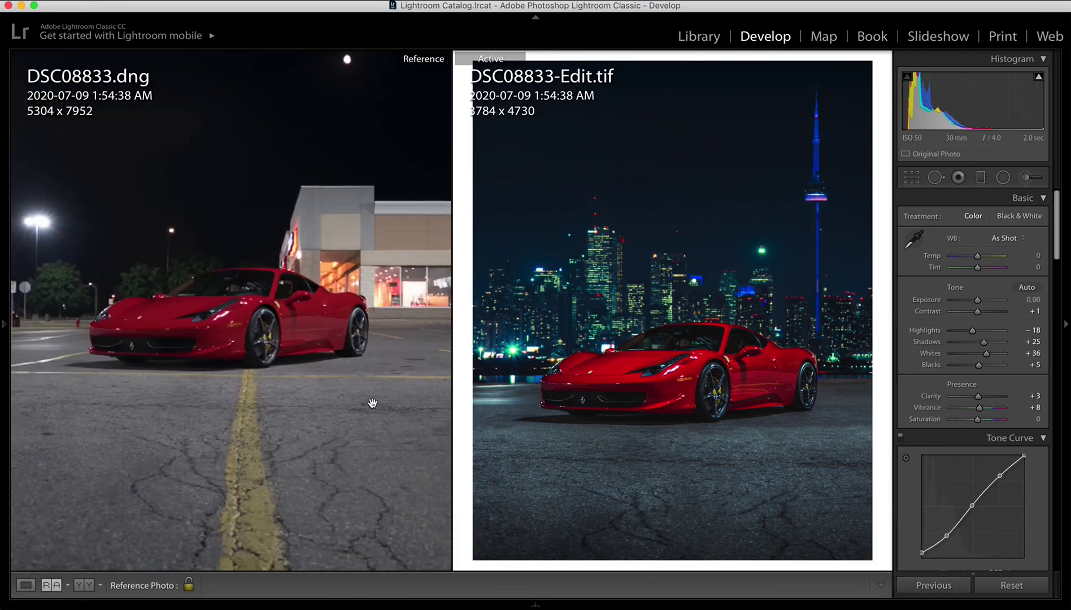
pyautogui.press('super+equal')
pyautogui.press('super+equal')
pyautogui.press('super+equal')
pyautogui.press('super+minus')
pyautogui.press('super+minus')
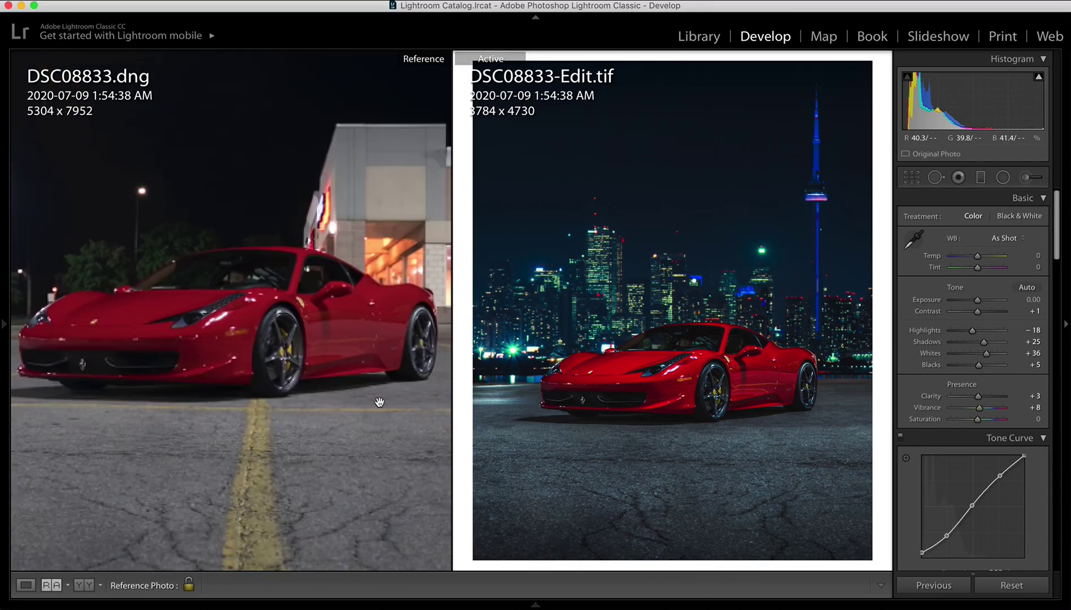
pyautogui.scroll(5, 378, 407)
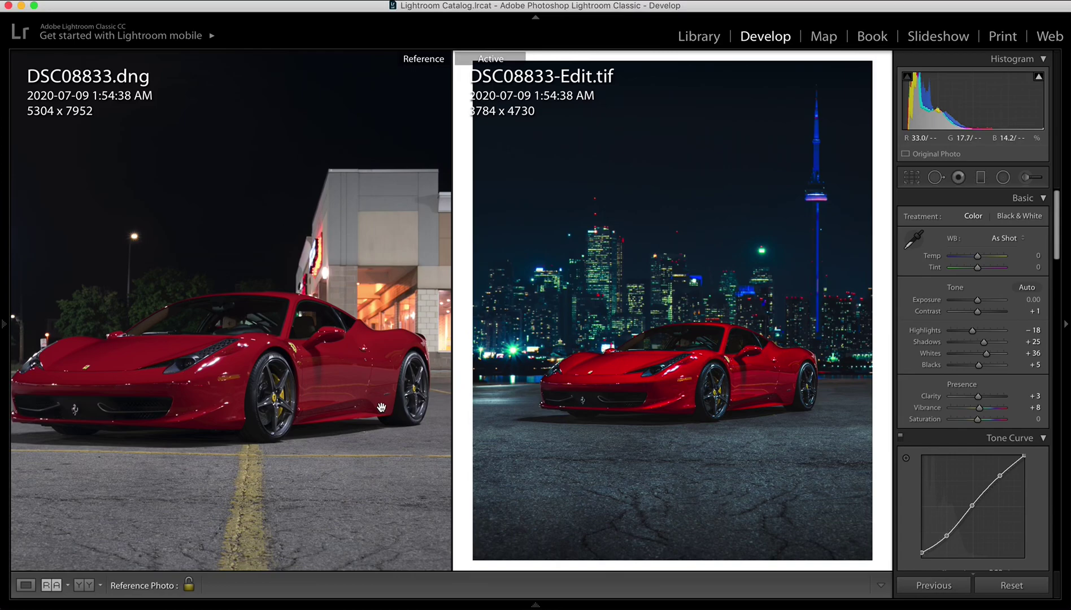
pyautogui.press('super+minus')
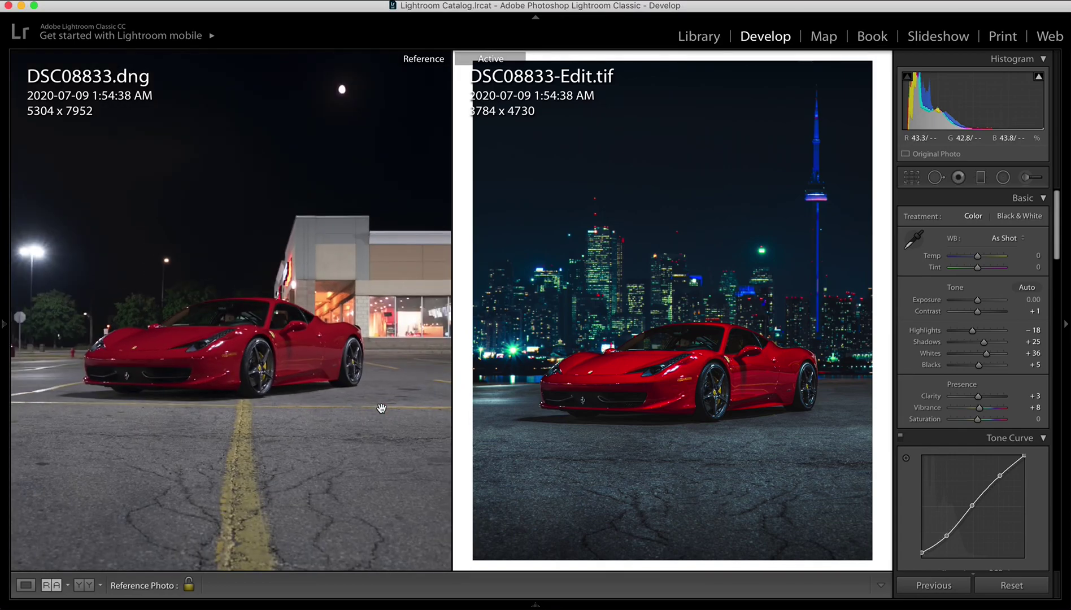
pyautogui.press('super+equal')
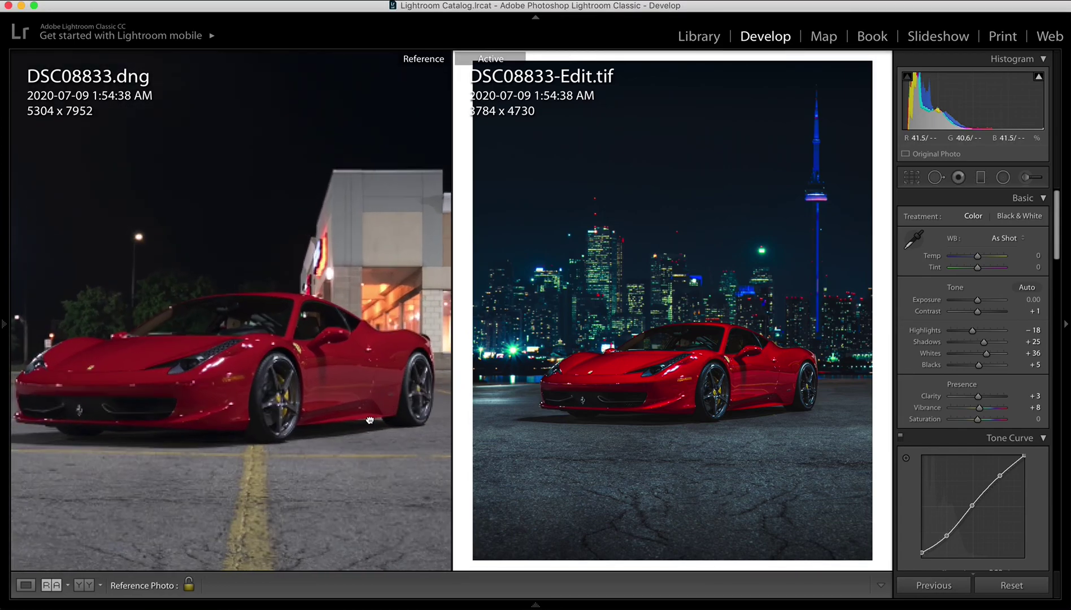